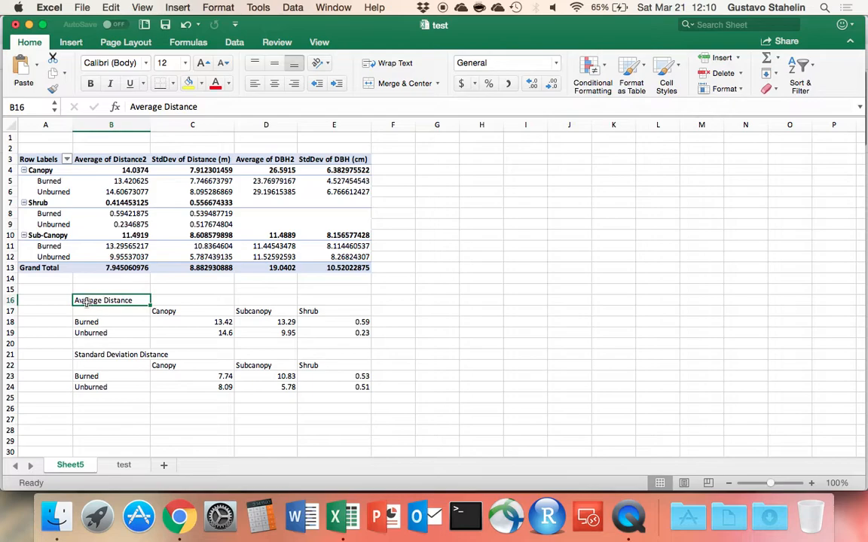
pyautogui.click(99, 360)
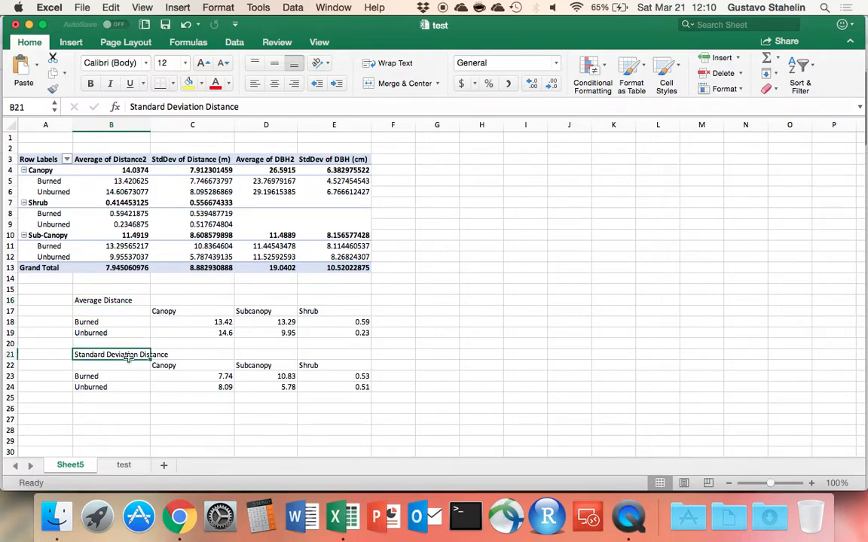
pyautogui.moveTo(206, 324); pyautogui.dragTo(329, 328)
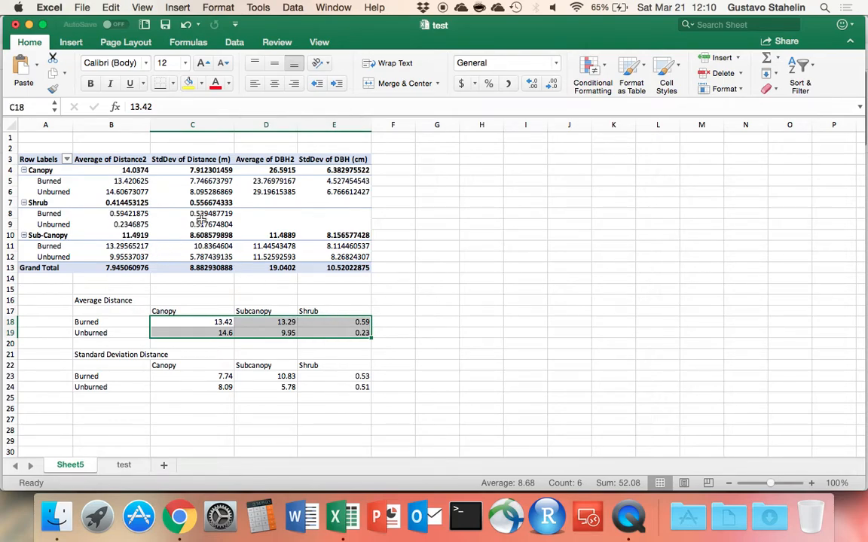
pyautogui.click(275, 376)
# Insert a 2-D clustered column chart from the Average Distance table in B17:E19
pyautogui.moveTo(132, 311); pyautogui.dragTo(324, 332)
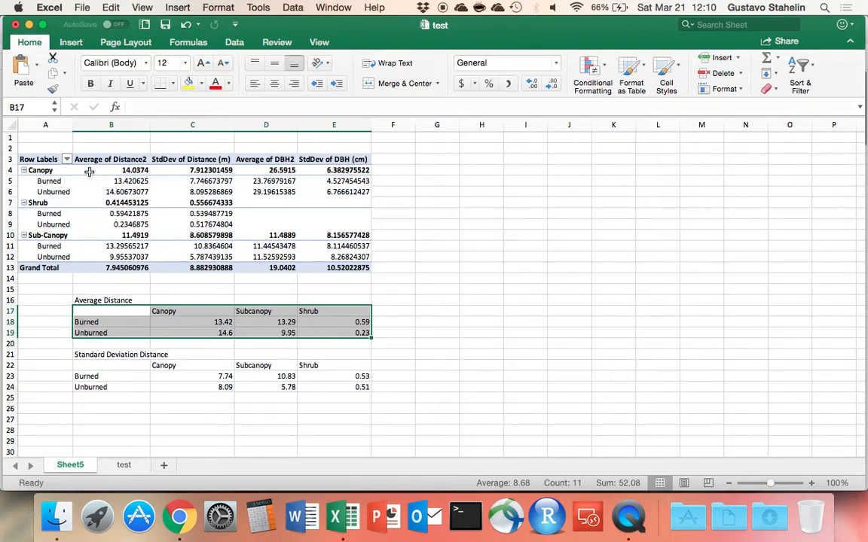
pyautogui.click(71, 43)
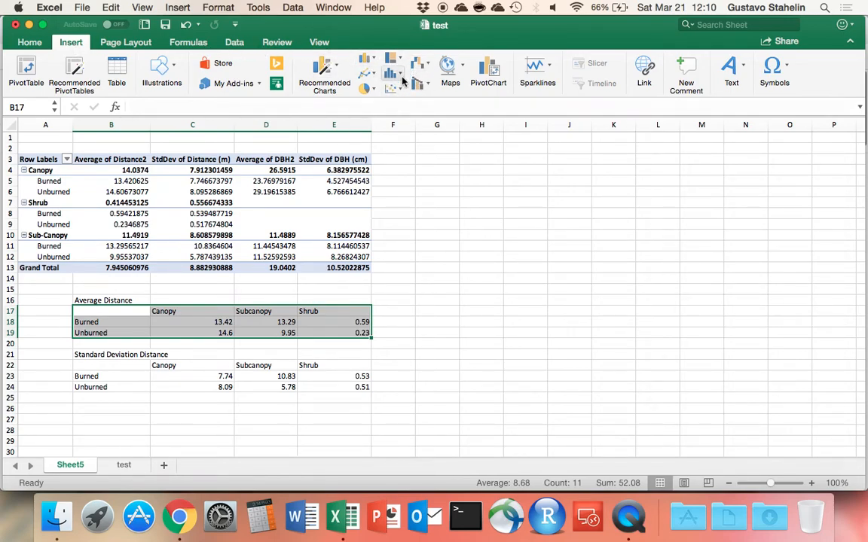
pyautogui.click(369, 62)
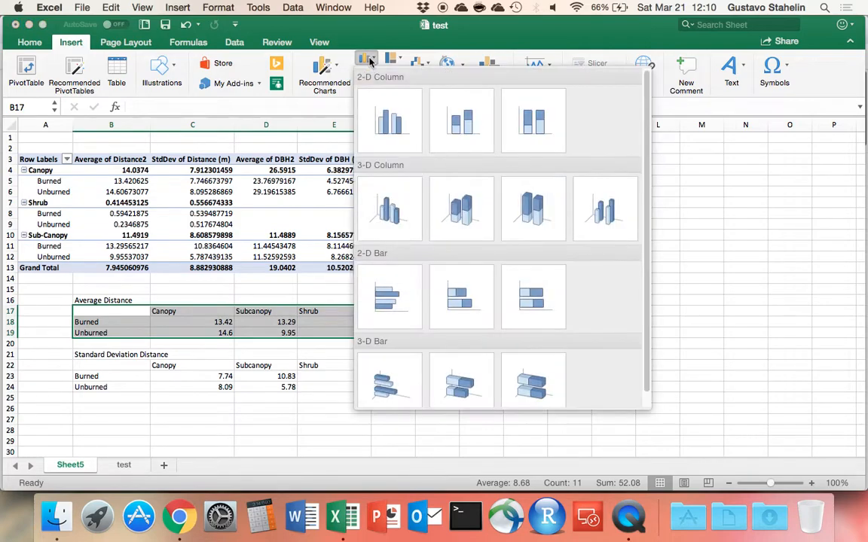
pyautogui.click(395, 133)
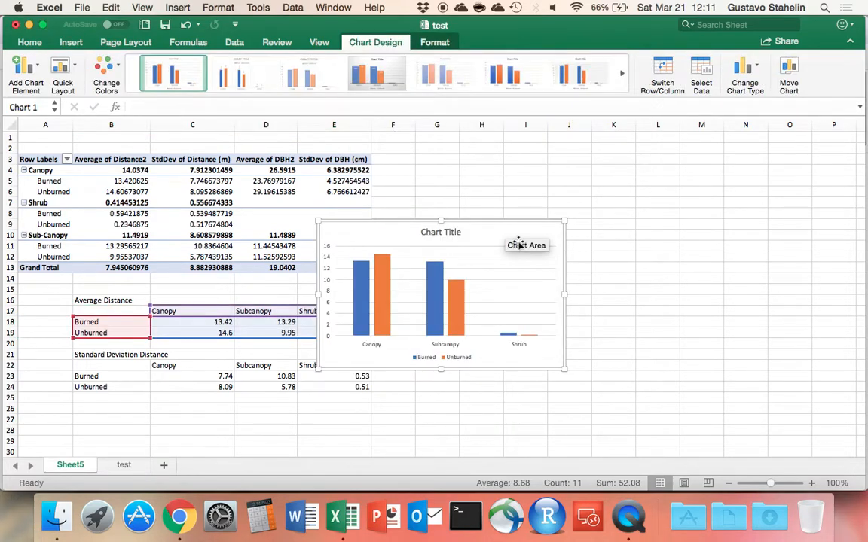
# Move the chart beside the pivot table and enlarge it to span about columns G to M
pyautogui.moveTo(519, 241); pyautogui.dragTo(599, 156)
pyautogui.moveTo(643, 293); pyautogui.dragTo(718, 354)
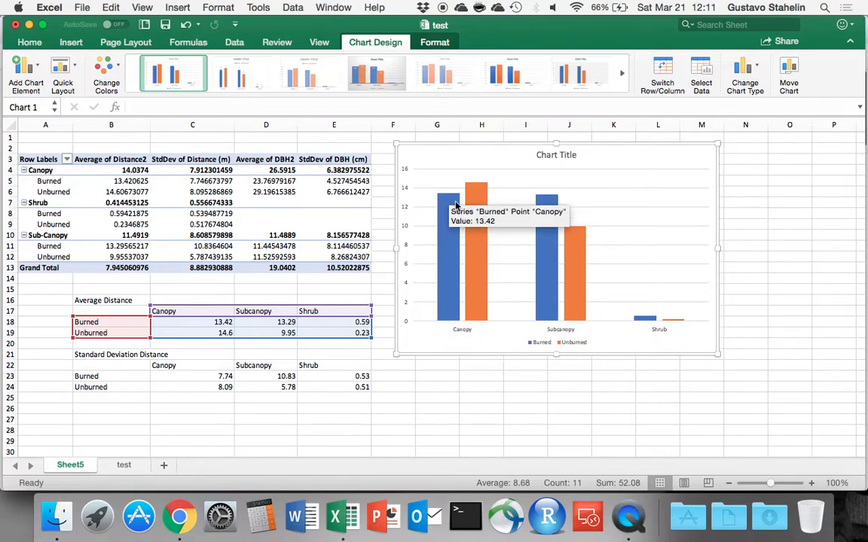
# Open the fill formatting options for the Burned column in the Canopy group
pyautogui.click(444, 251)
pyautogui.doubleClick(445, 251)
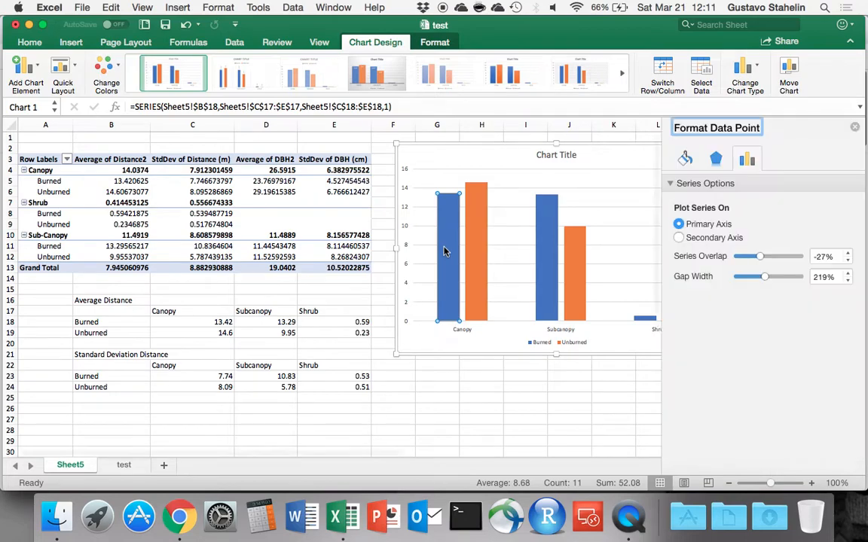
pyautogui.click(716, 158)
pyautogui.click(685, 158)
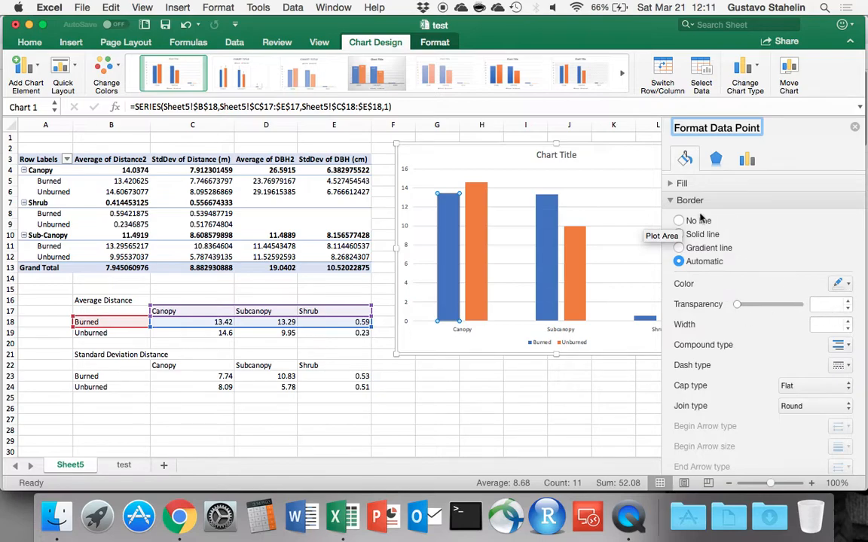
pyautogui.click(681, 184)
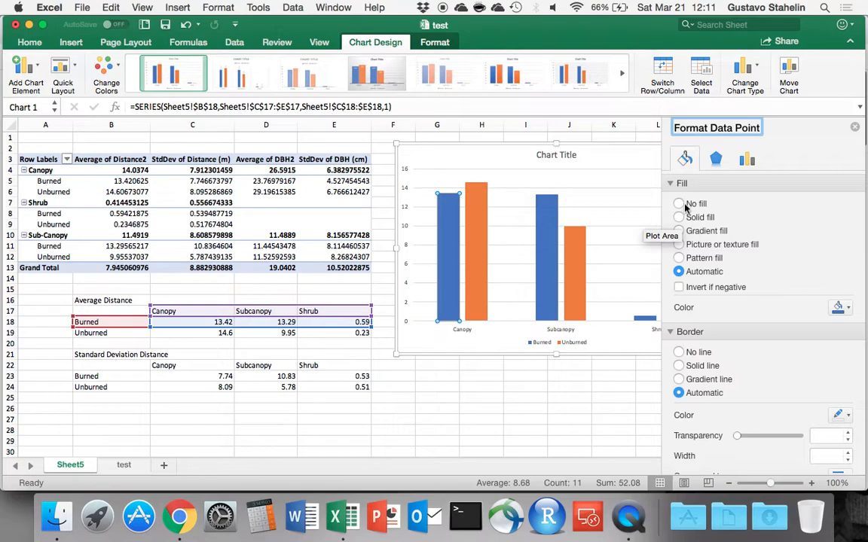
# Give only the Burned Canopy column a solid dark red fill
pyautogui.click(680, 204)
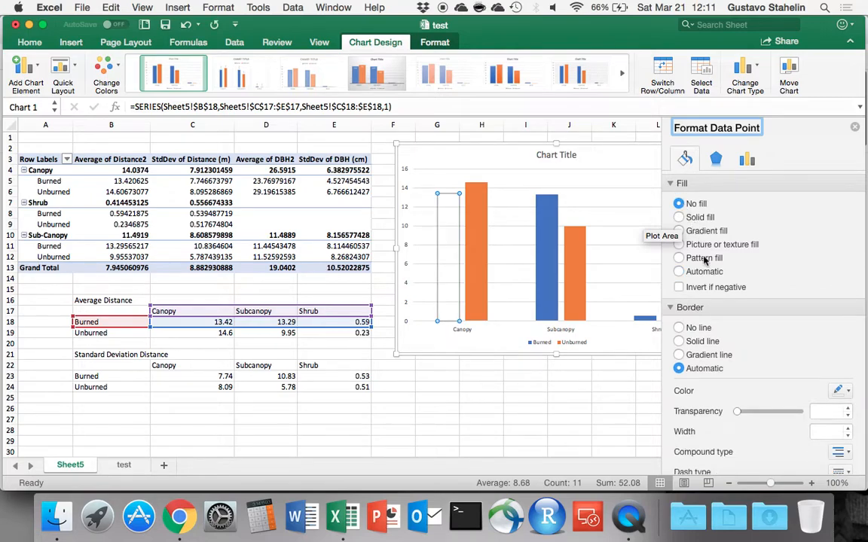
pyautogui.click(684, 218)
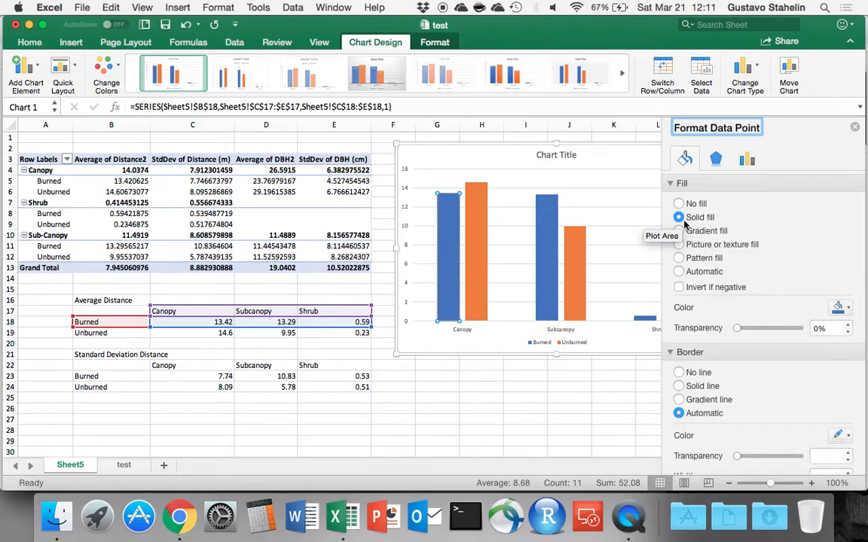
pyautogui.click(840, 307)
pyautogui.click(757, 435)
pyautogui.click(836, 315)
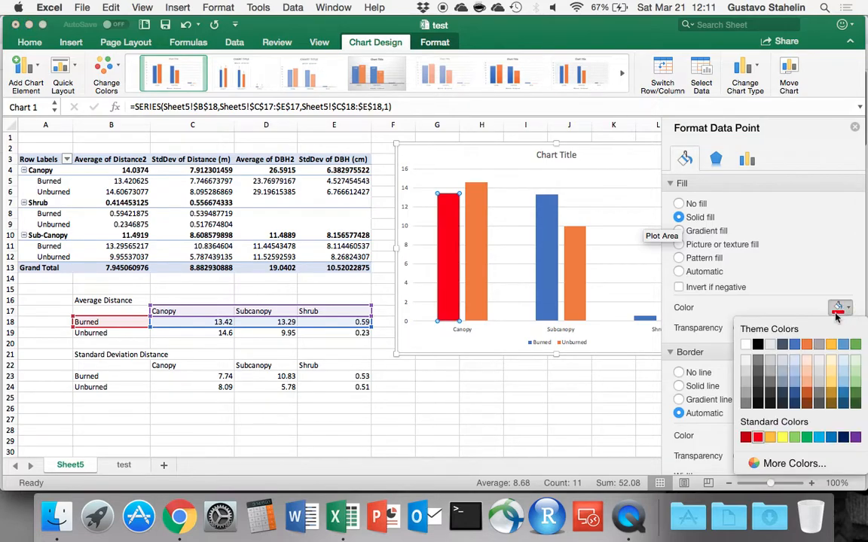
pyautogui.click(745, 437)
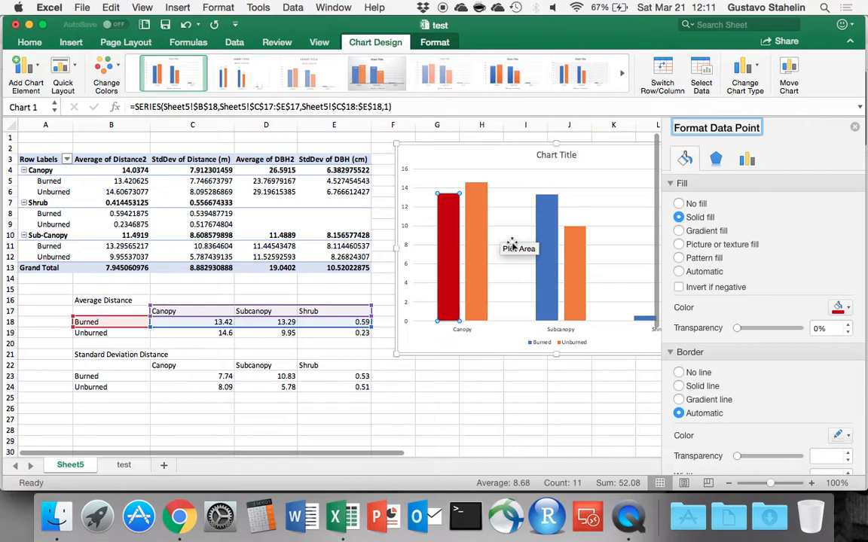
# Fill the entire Burned data series with dark red
pyautogui.click(540, 282)
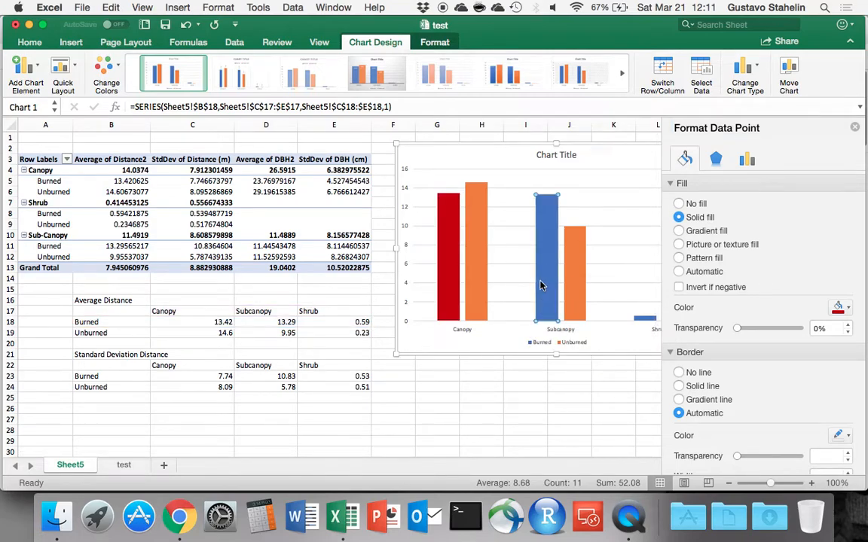
pyautogui.click(500, 253)
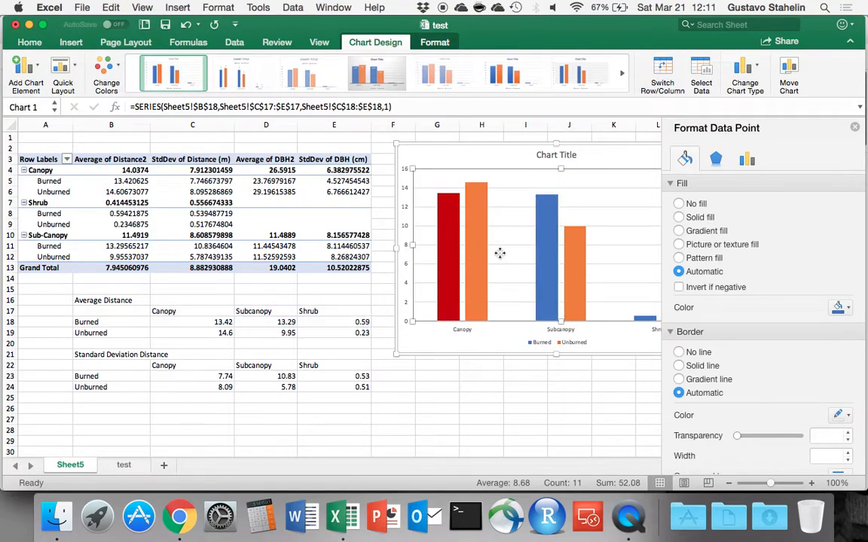
pyautogui.click(448, 238)
pyautogui.click(845, 309)
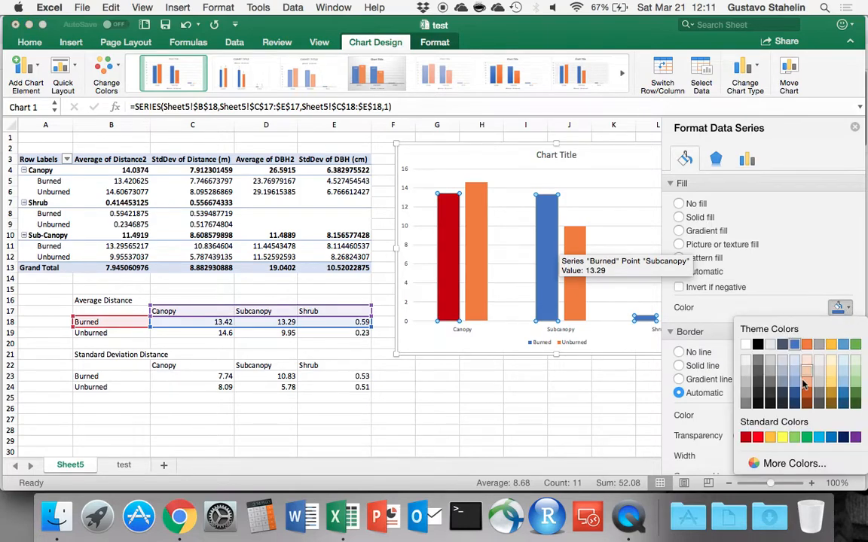
pyautogui.click(746, 437)
# Fill the entire Unburned data series with the blue theme color and close the formatting options
pyautogui.click(469, 258)
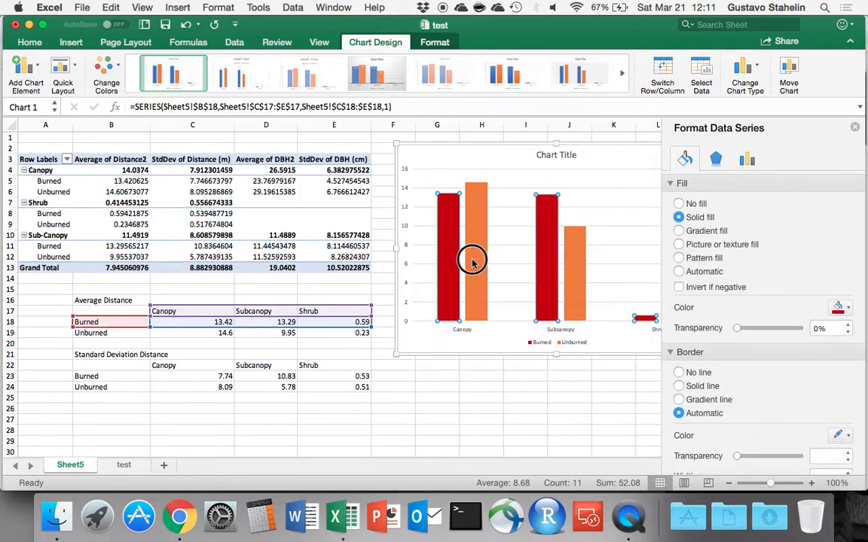
pyautogui.click(846, 308)
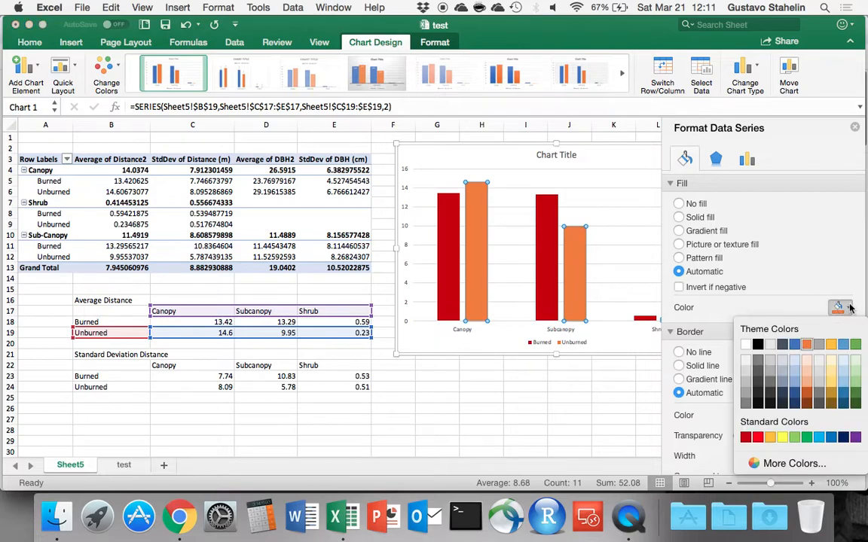
pyautogui.click(796, 348)
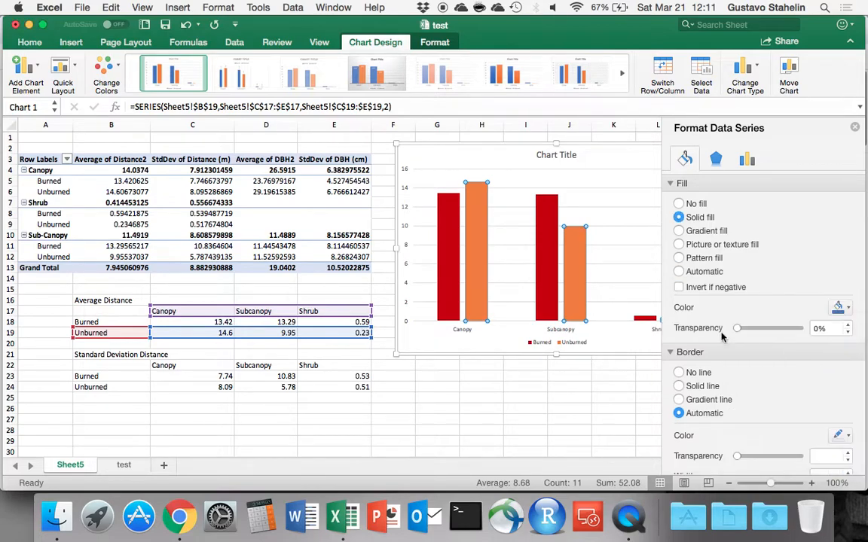
pyautogui.click(611, 256)
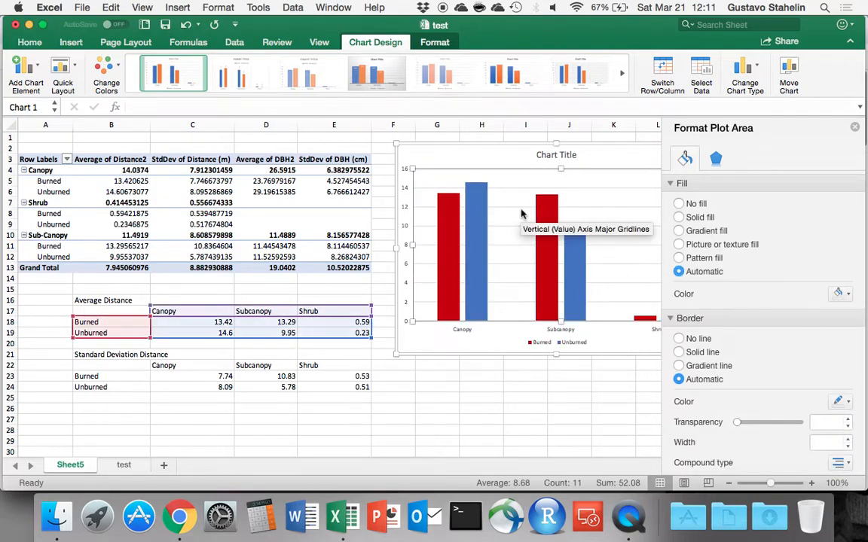
pyautogui.click(854, 128)
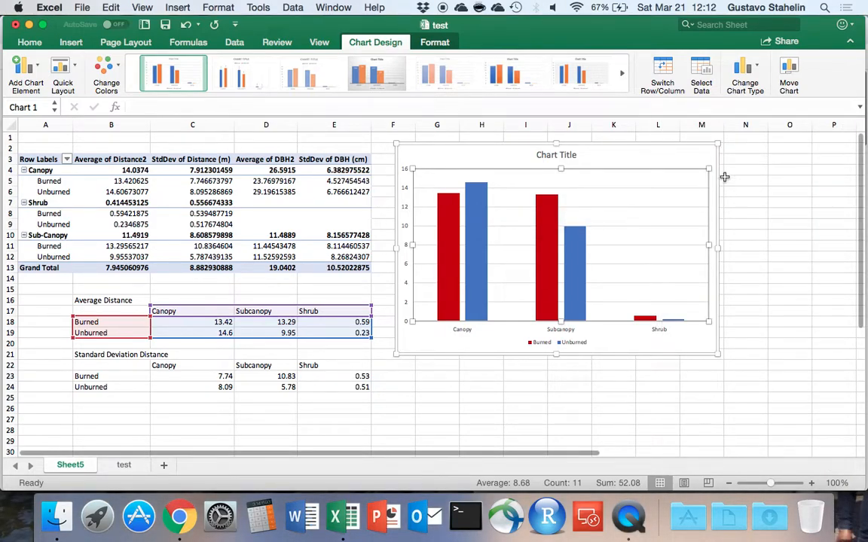
# Switch the chart's rows and columns to group by Burned and Unburned, and switch back to grouping by Canopy, Subcanopy and Shrub
pyautogui.click(604, 151)
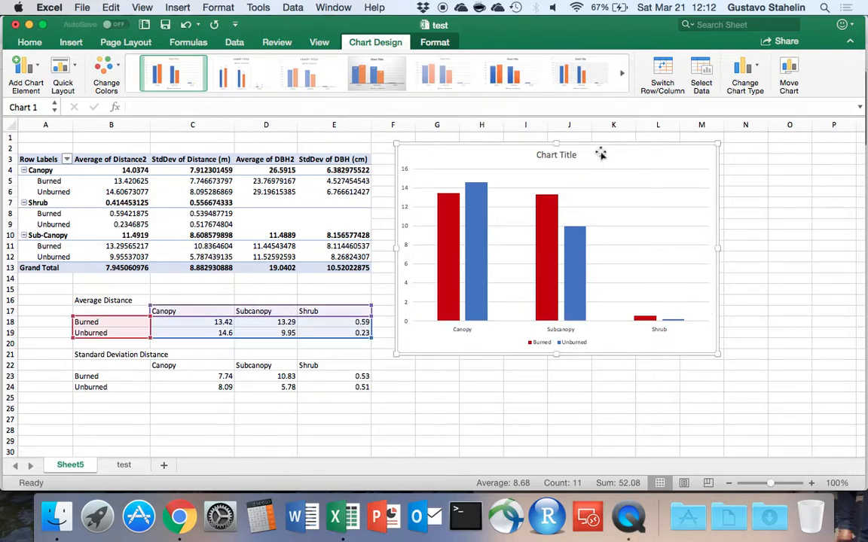
pyautogui.click(665, 69)
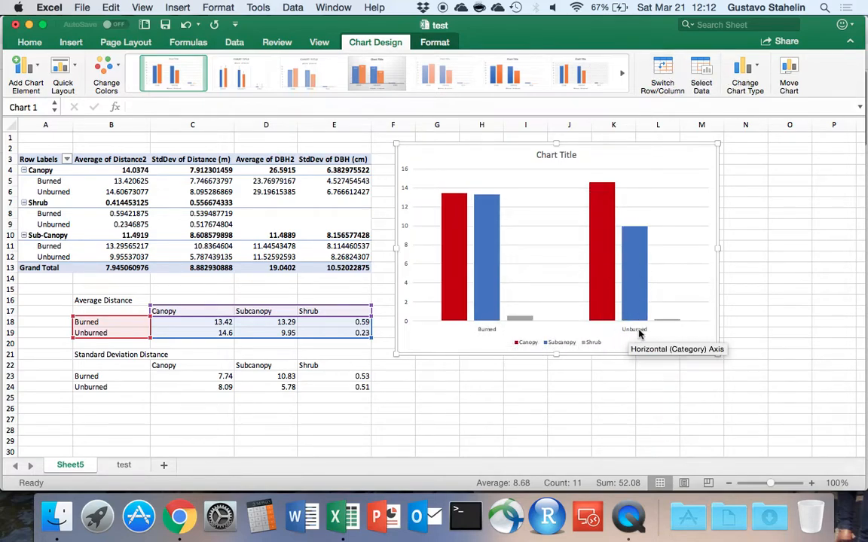
pyautogui.moveTo(462, 318)
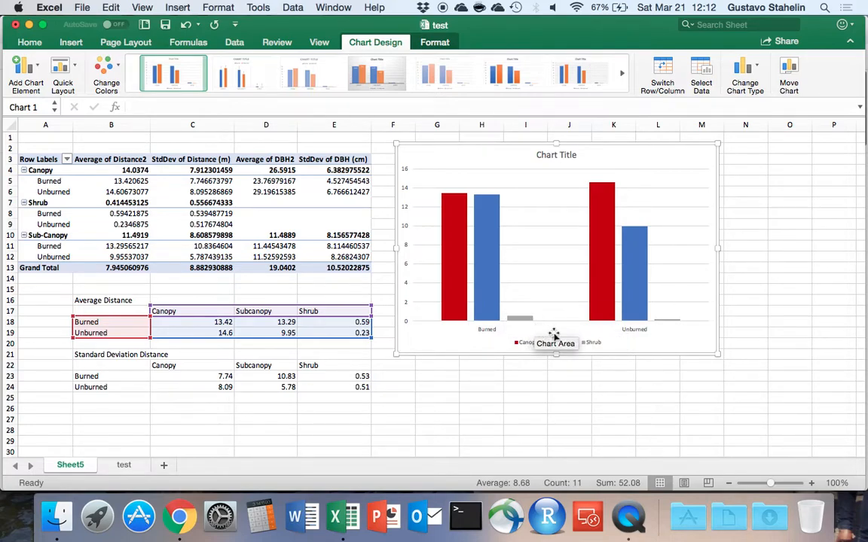
pyautogui.click(573, 377)
pyautogui.moveTo(598, 305)
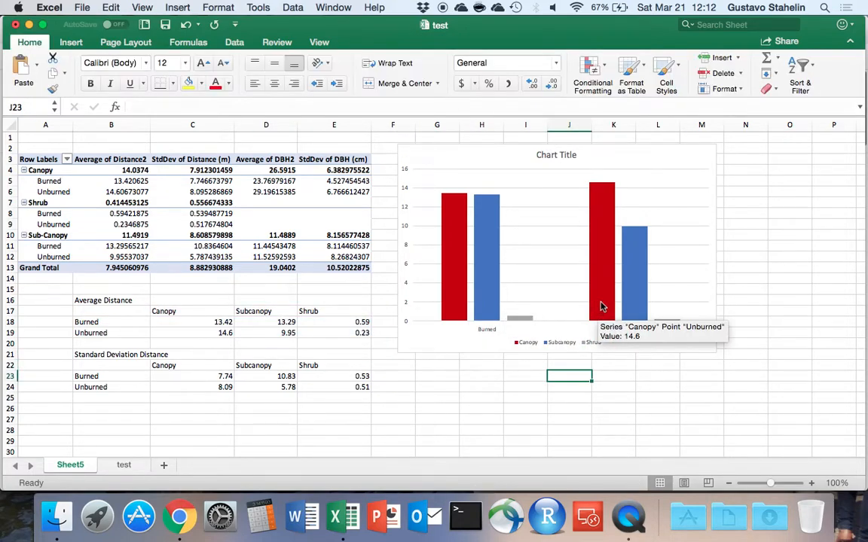
pyautogui.click(601, 306)
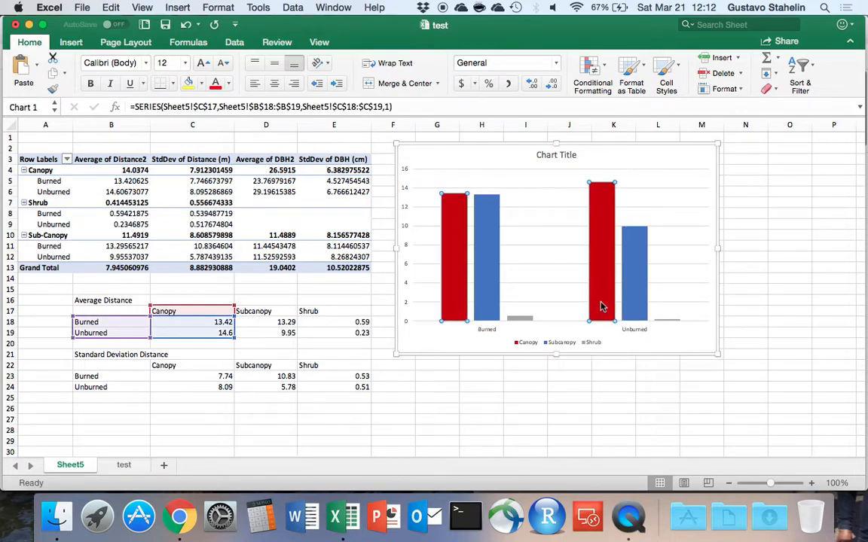
pyautogui.moveTo(476, 276)
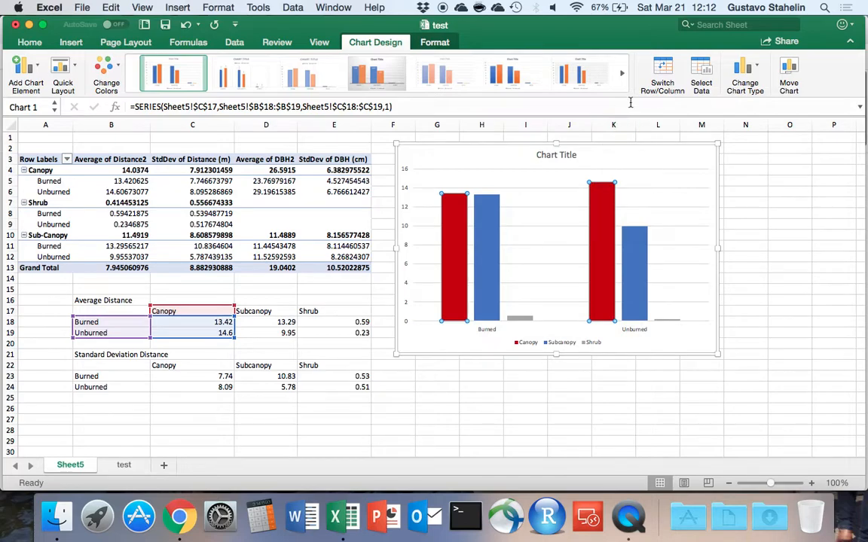
pyautogui.click(658, 70)
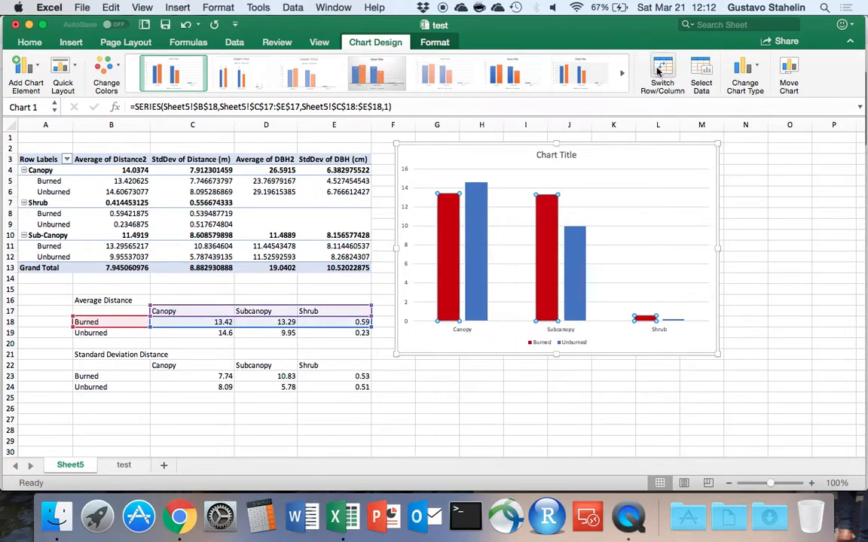
pyautogui.click(444, 299)
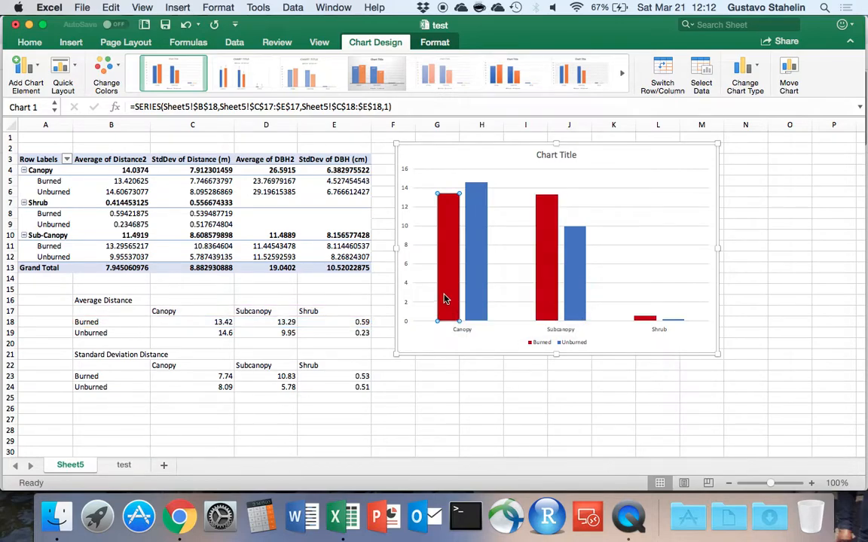
pyautogui.click(476, 287)
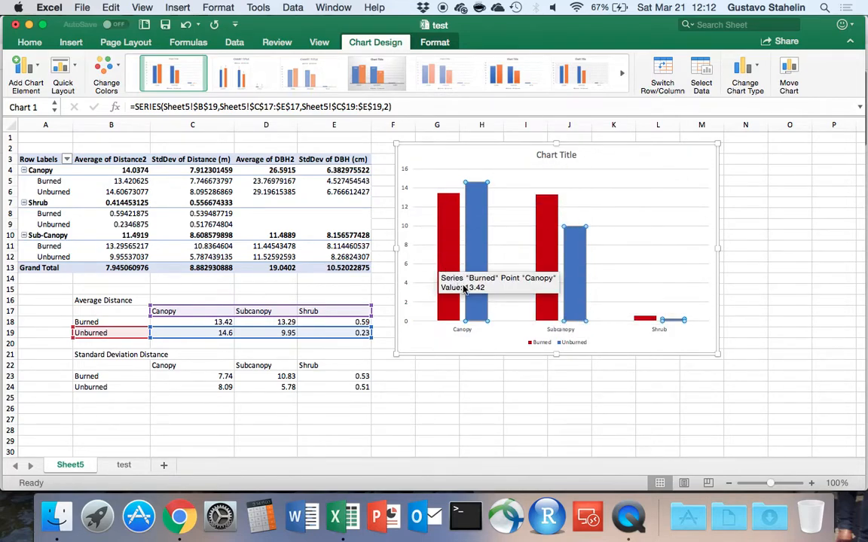
pyautogui.click(456, 155)
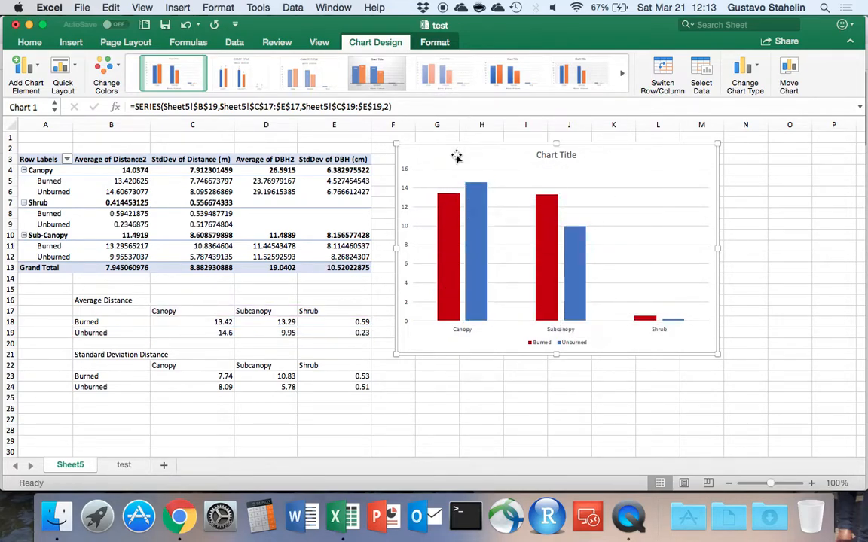
pyautogui.click(450, 197)
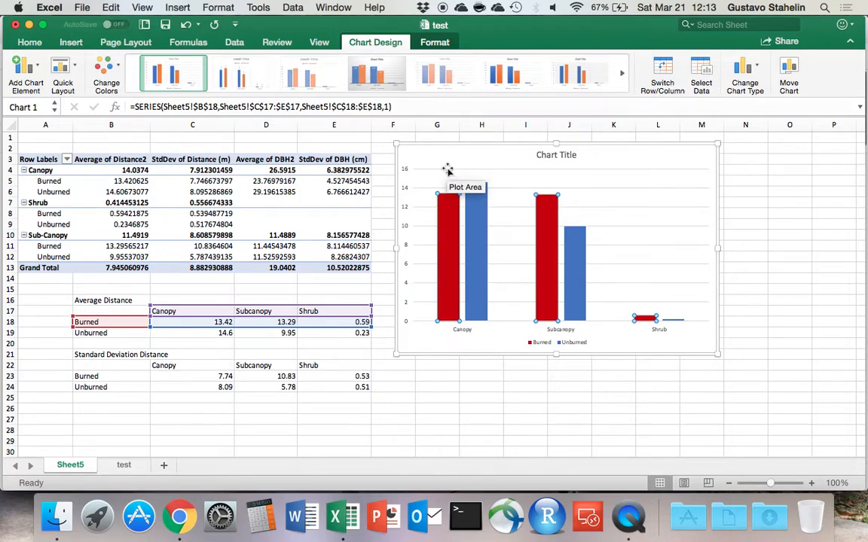
pyautogui.click(203, 378)
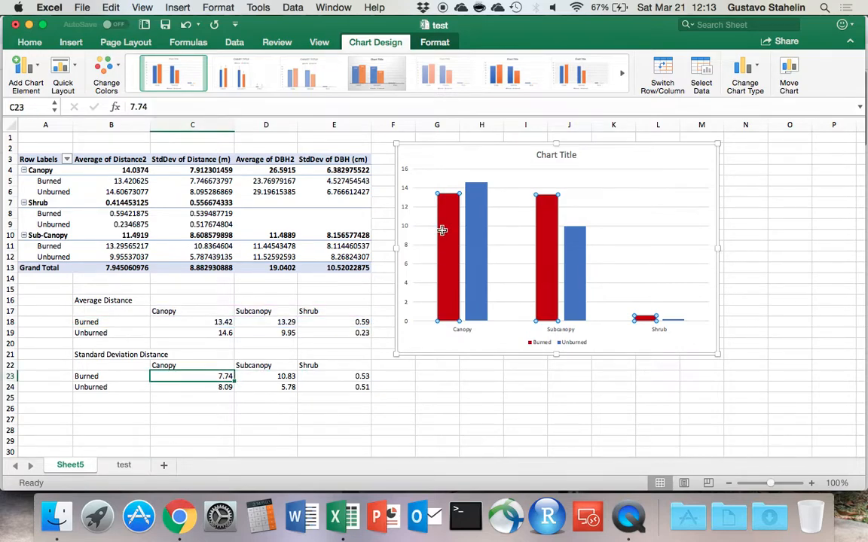
pyautogui.moveTo(446, 199)
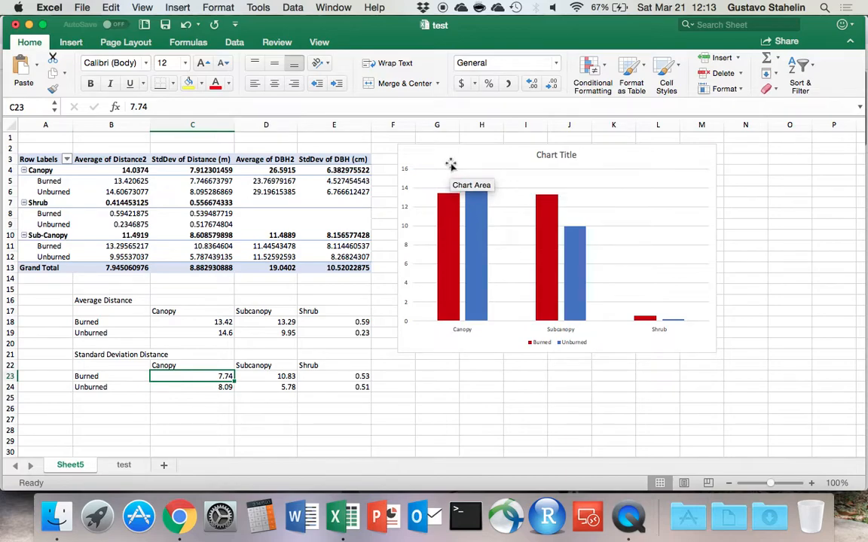
# Add vertical error bars to the Burned data series using the detailed error bar options
pyautogui.click(450, 234)
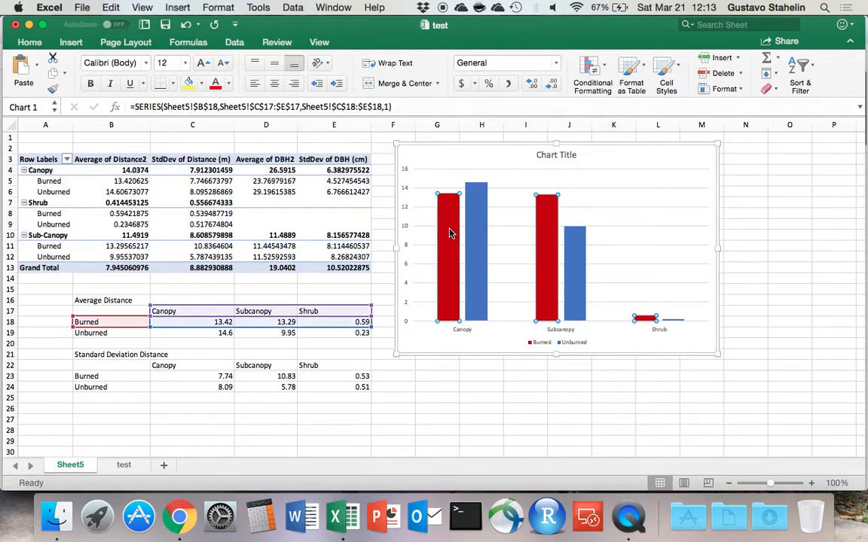
pyautogui.click(499, 154)
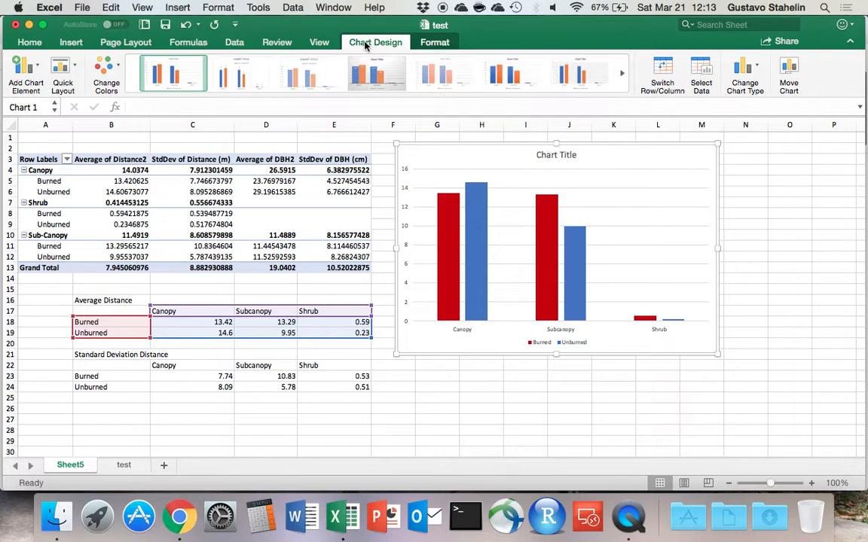
pyautogui.click(40, 69)
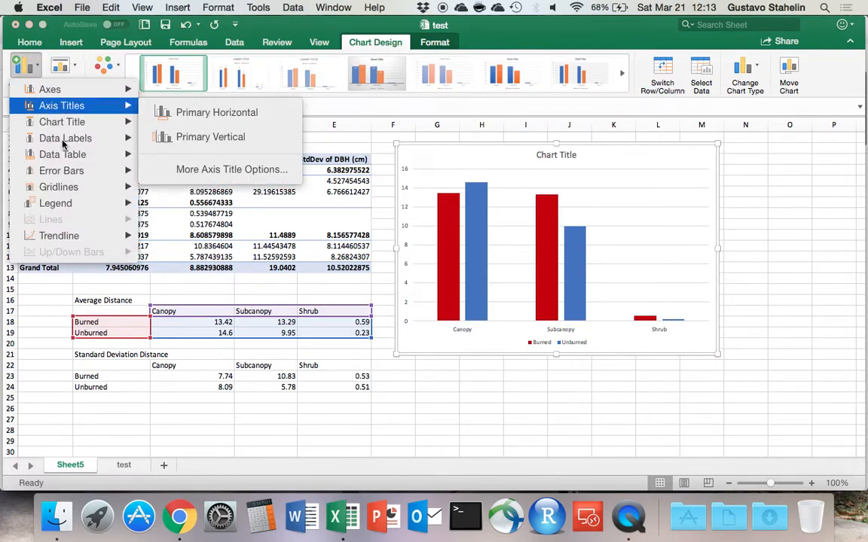
pyautogui.moveTo(76, 178)
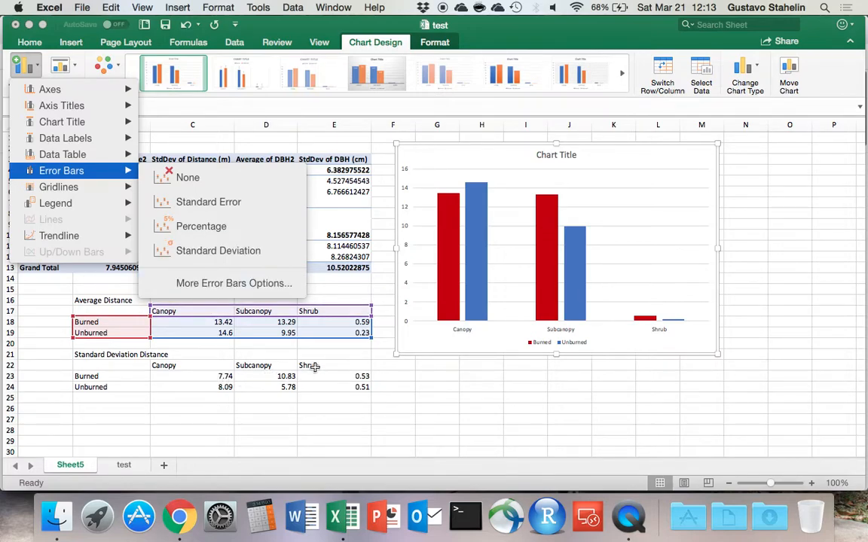
pyautogui.click(264, 287)
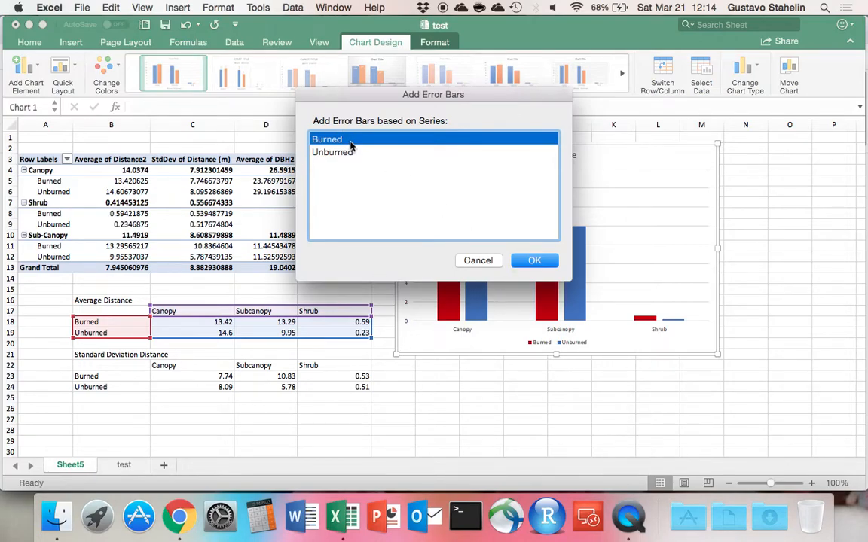
pyautogui.click(544, 265)
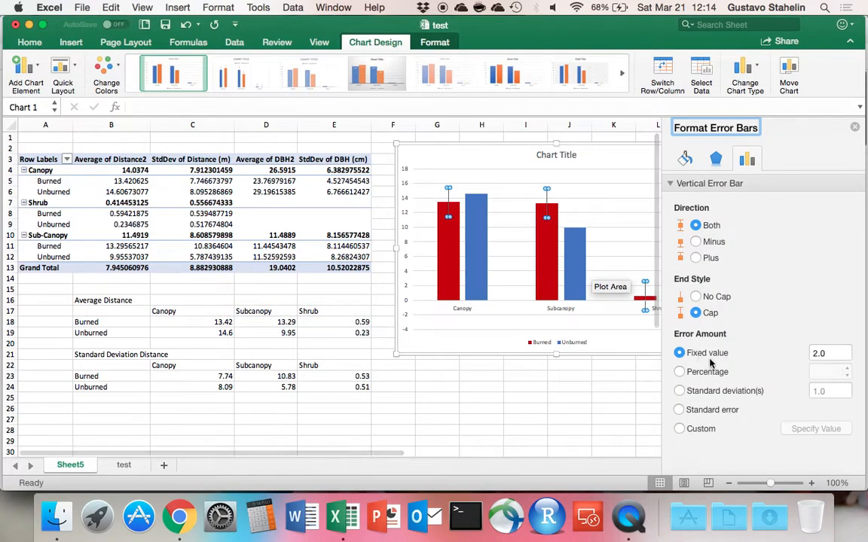
# Switch the Burned error bars to a custom error amount and clear the default positive and negative error values
pyautogui.click(697, 431)
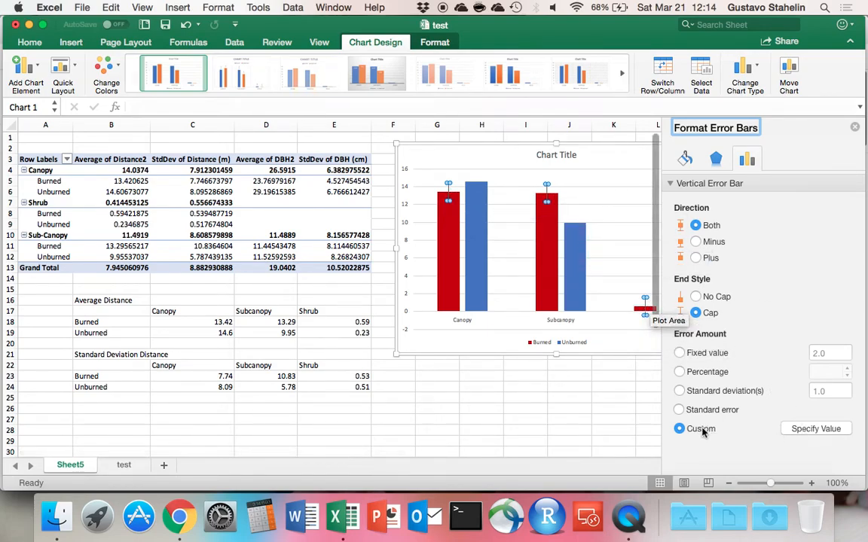
pyautogui.click(831, 435)
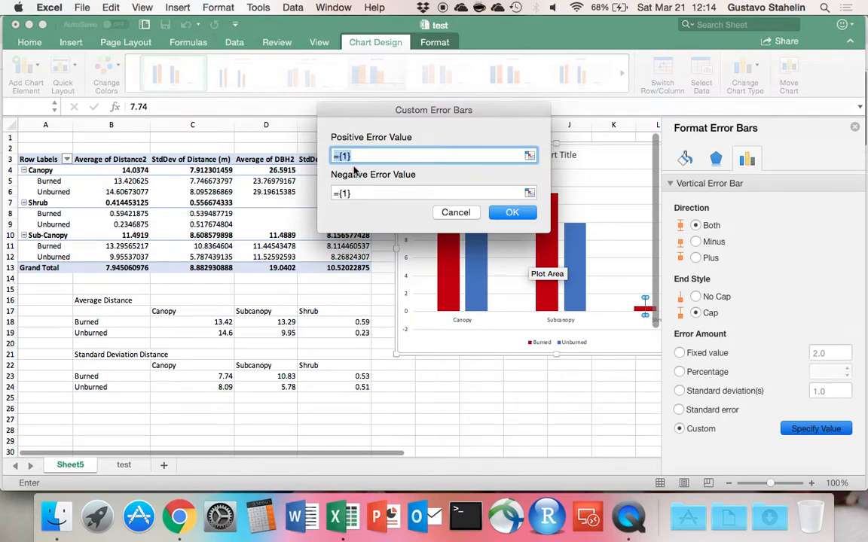
pyautogui.press('BackSpace')
pyautogui.click(359, 193)
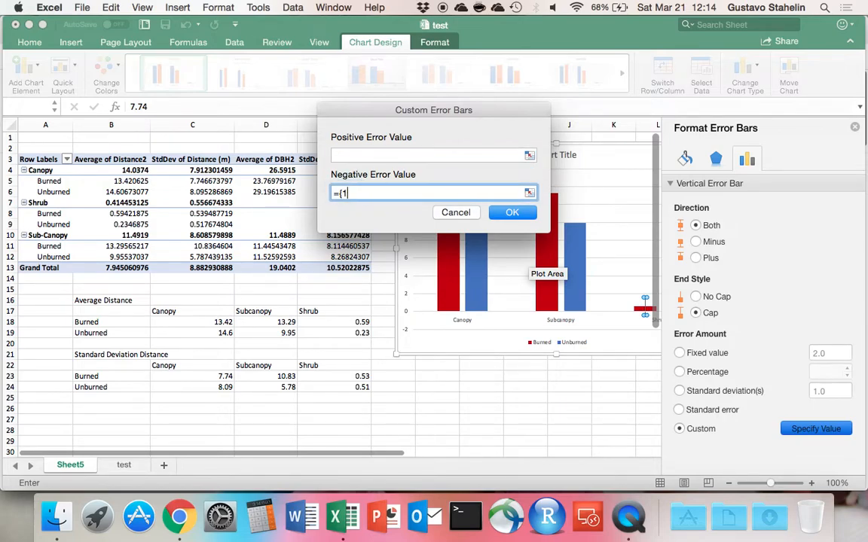
pyautogui.click(374, 153)
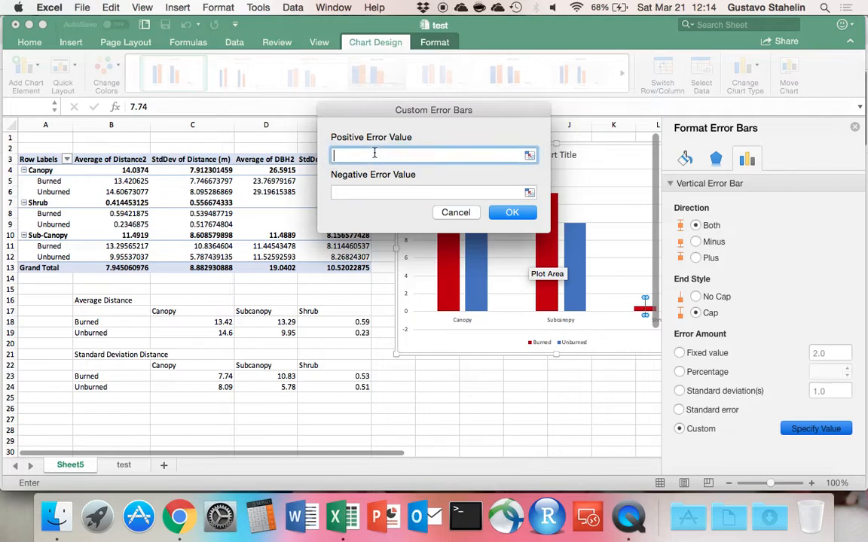
pyautogui.moveTo(383, 115); pyautogui.dragTo(225, 63)
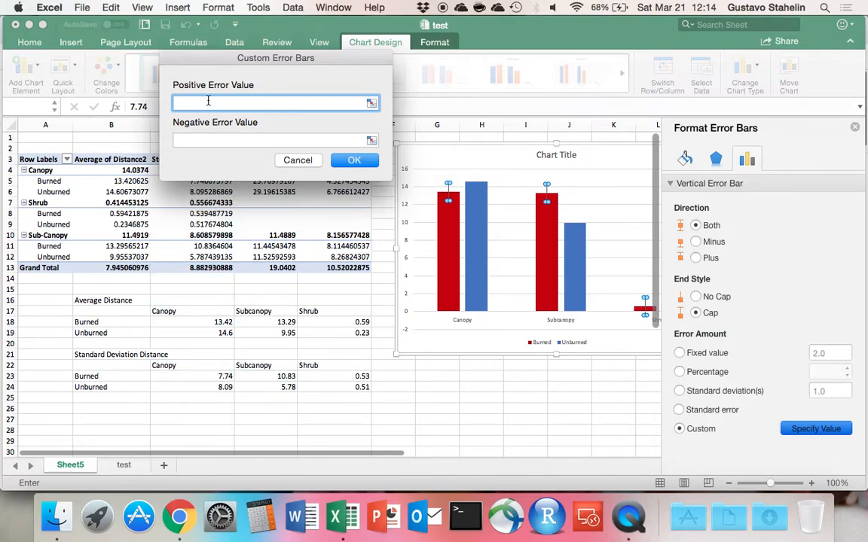
# Set the positive error value to the Burned standard deviations in cells C23, D23 and E23, separated by commas
pyautogui.click(196, 374)
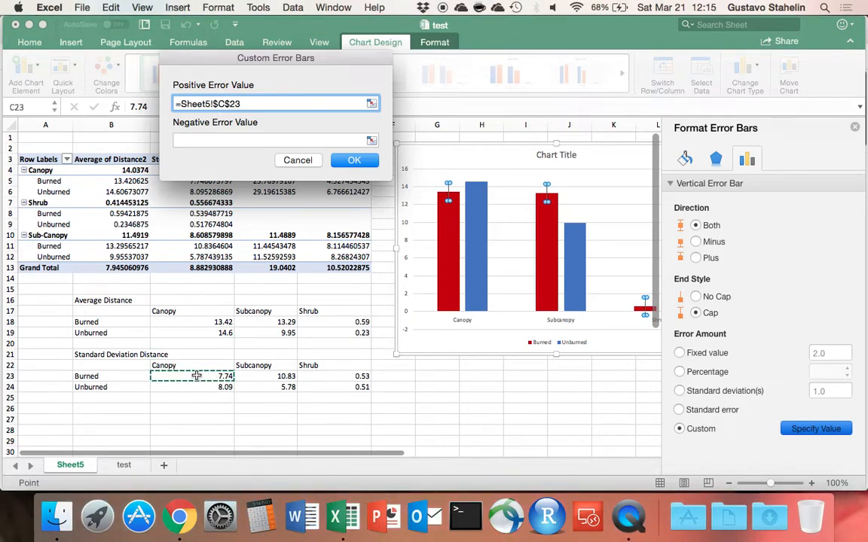
pyautogui.write(',')
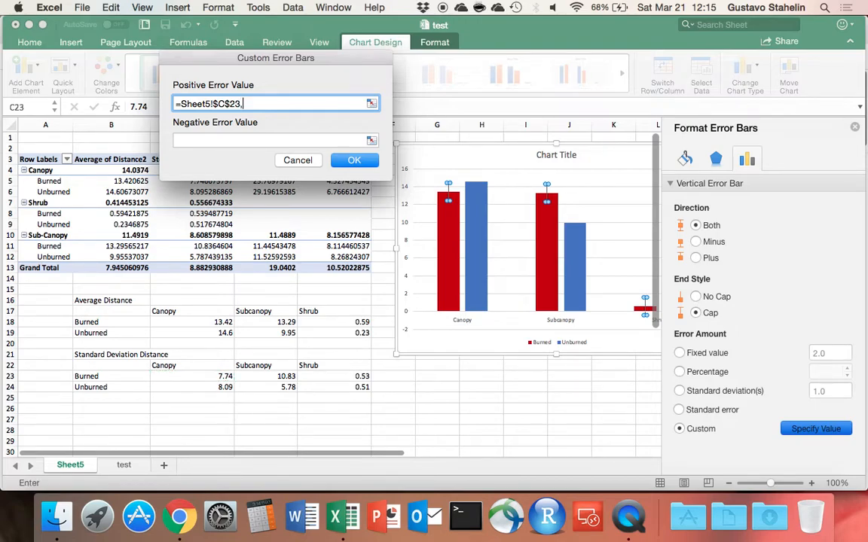
pyautogui.click(251, 377)
pyautogui.write(',')
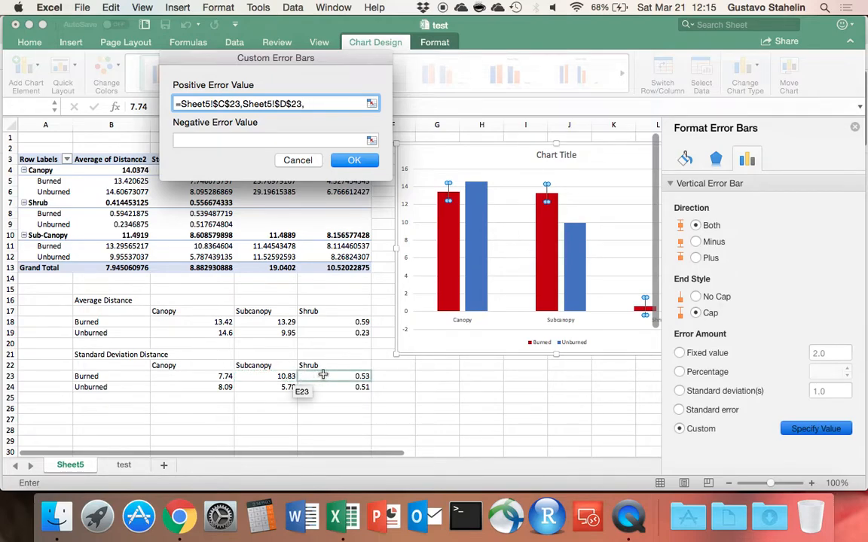
pyautogui.click(323, 376)
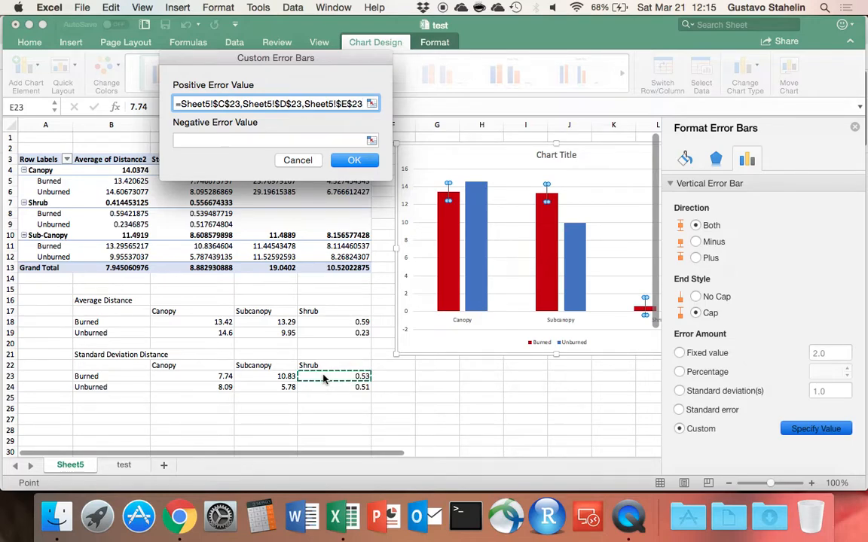
# Set the negative error value to cells C23, D23 and E23, separated by commas, and apply the custom error bars
pyautogui.click(213, 142)
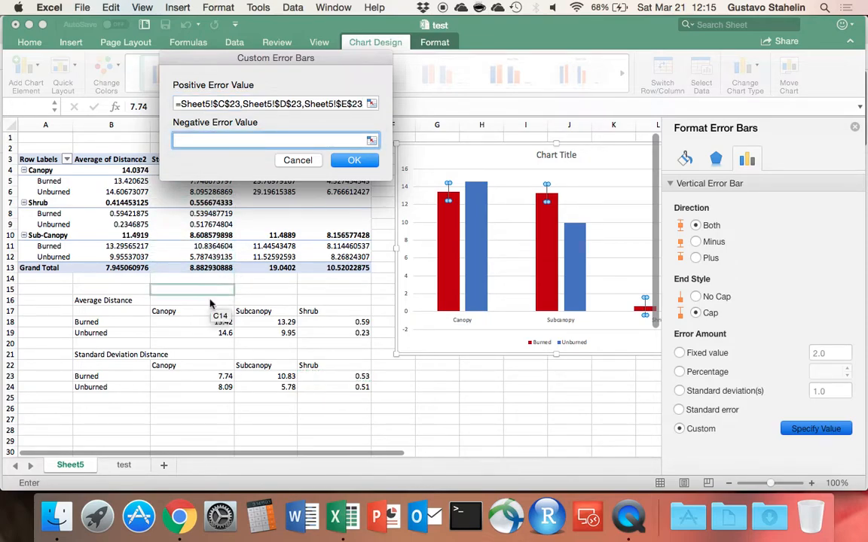
pyautogui.click(196, 378)
pyautogui.write(',')
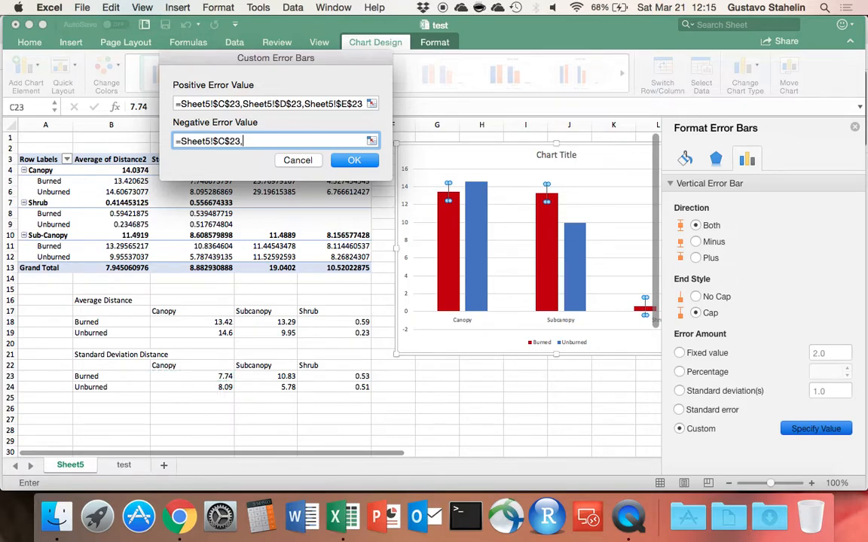
pyautogui.click(260, 376)
pyautogui.write(',')
pyautogui.click(325, 376)
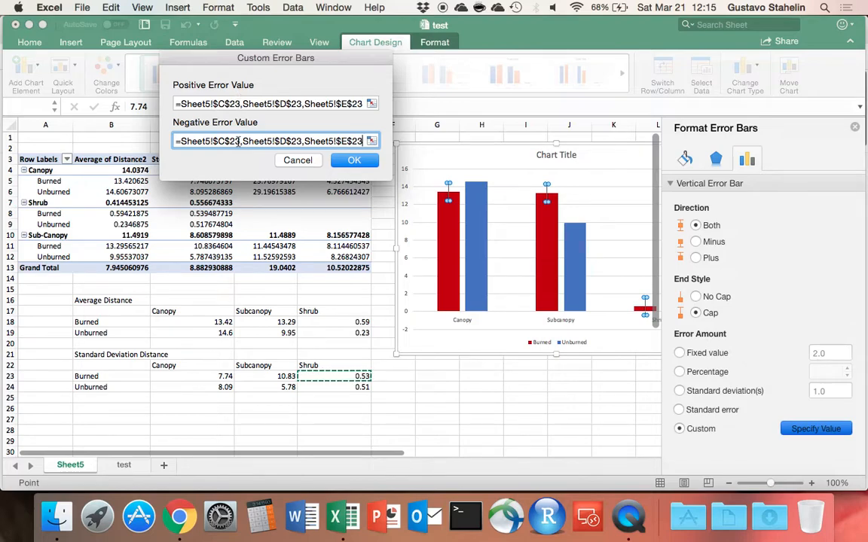
pyautogui.click(346, 161)
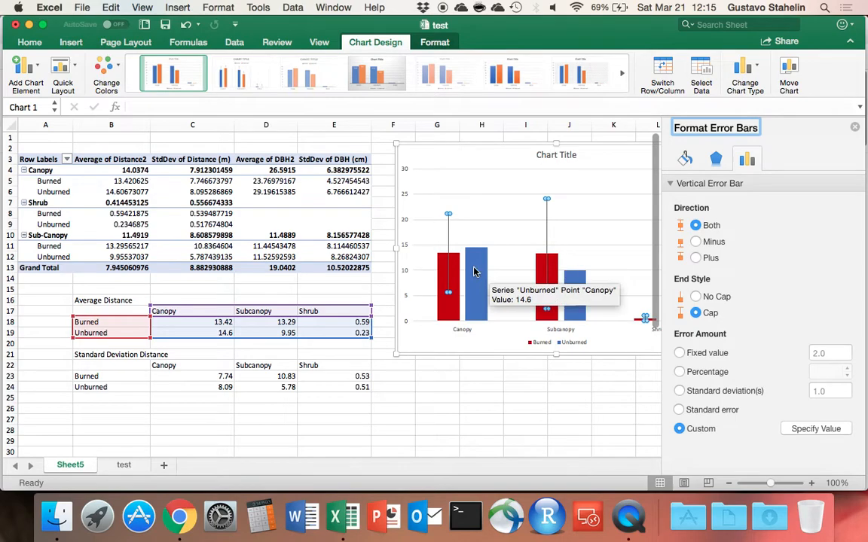
# Select the Unburned data series and add vertical error bars to it using the detailed error bar options
pyautogui.hscroll(2, 474, 271)
pyautogui.scroll(-1, 475, 271)
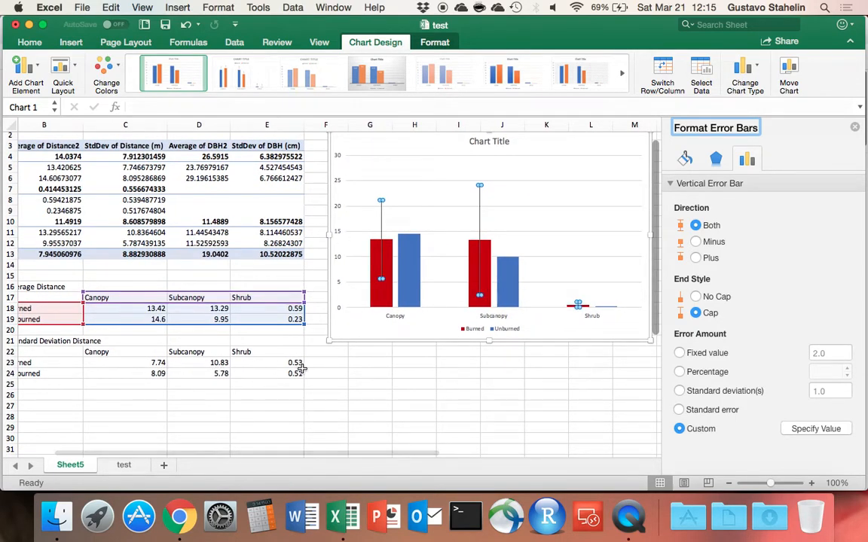
pyautogui.click(566, 333)
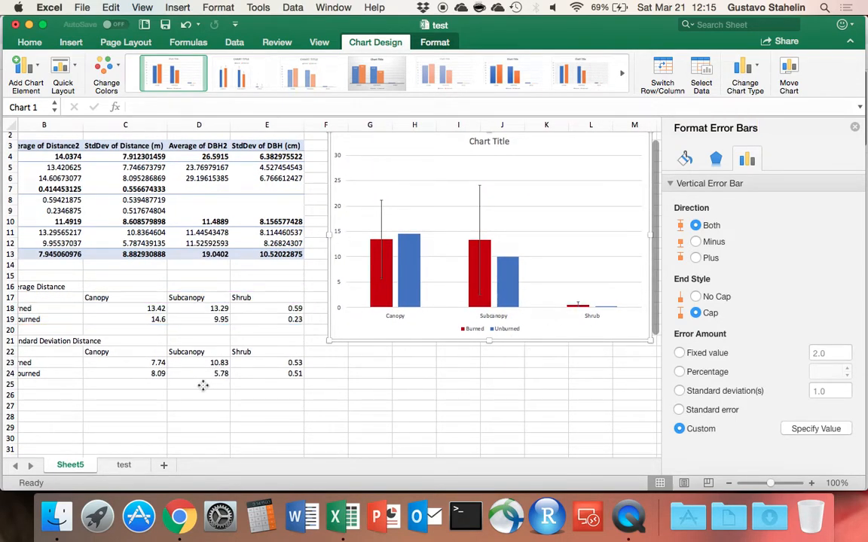
pyautogui.moveTo(403, 275)
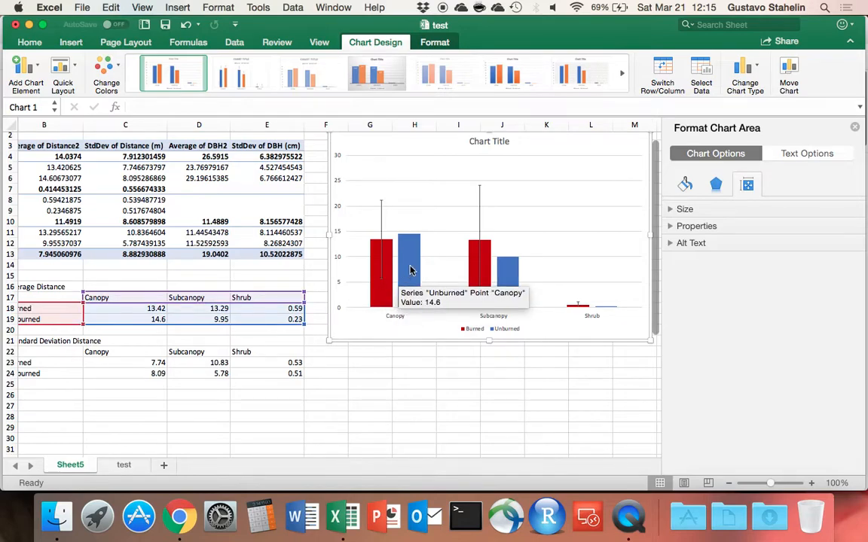
pyautogui.scroll(2, 410, 271)
pyautogui.hscroll(-1, 410, 271)
pyautogui.click(415, 281)
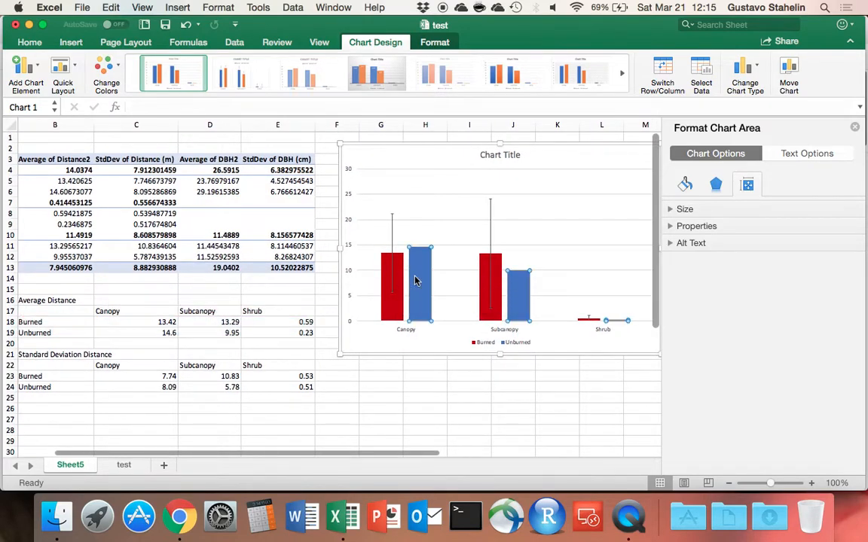
pyautogui.moveTo(424, 275)
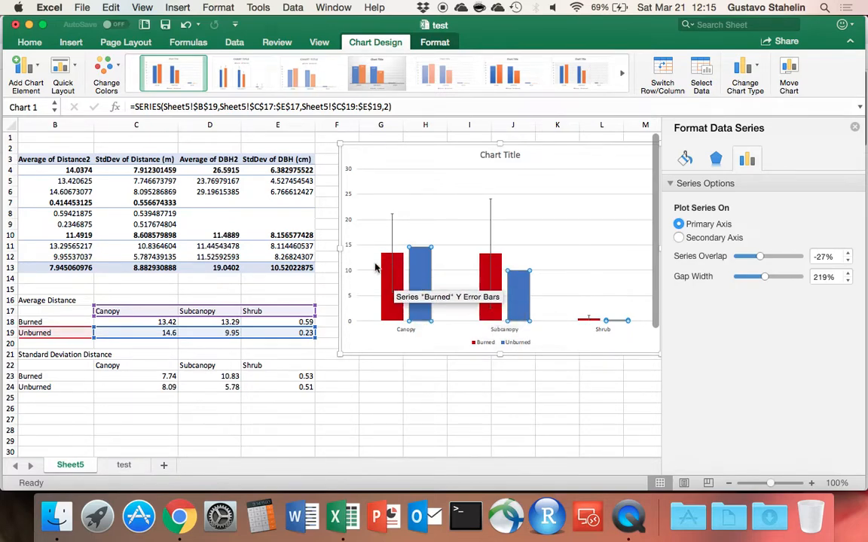
pyautogui.click(24, 73)
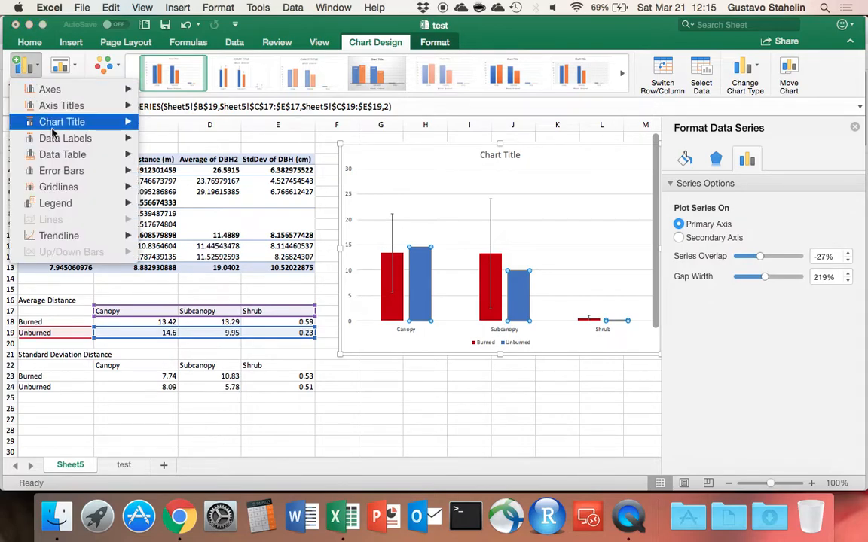
pyautogui.moveTo(73, 174)
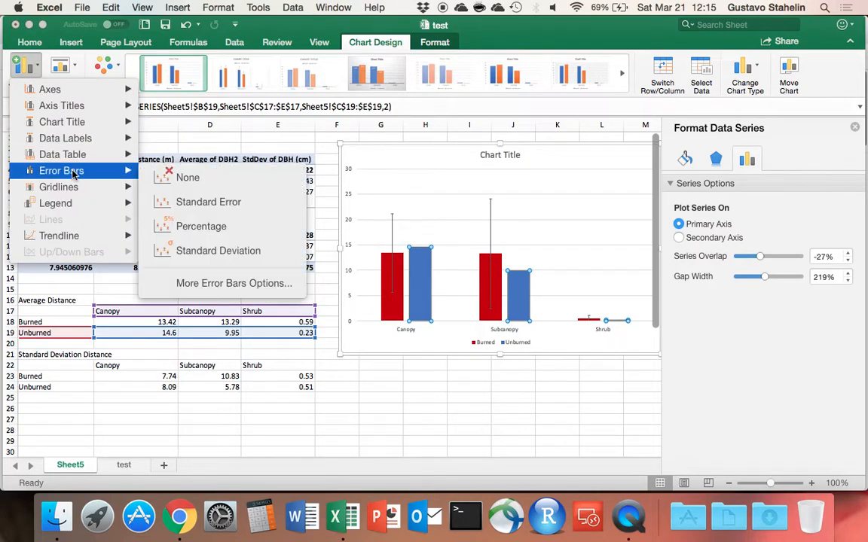
pyautogui.click(228, 284)
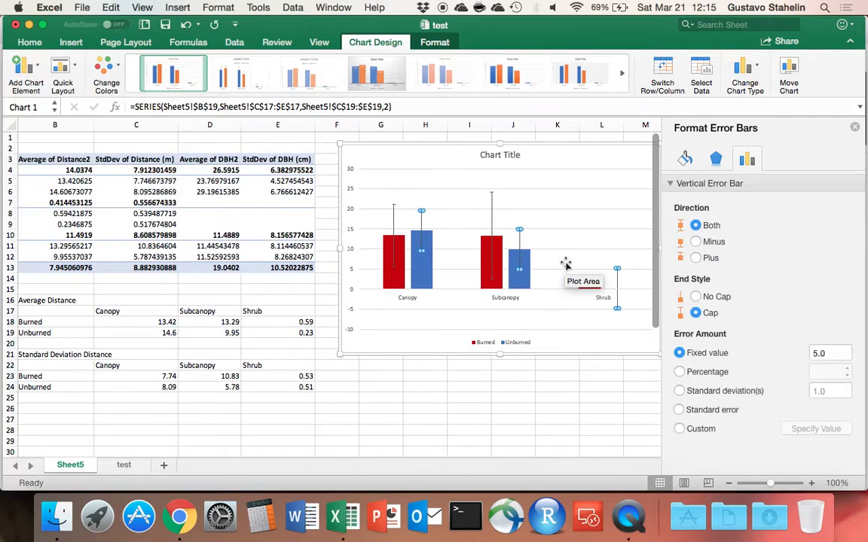
# Give the Unburned error bars a custom amount with cells C24, D24 and E24 as comma-separated positive error values
pyautogui.click(710, 433)
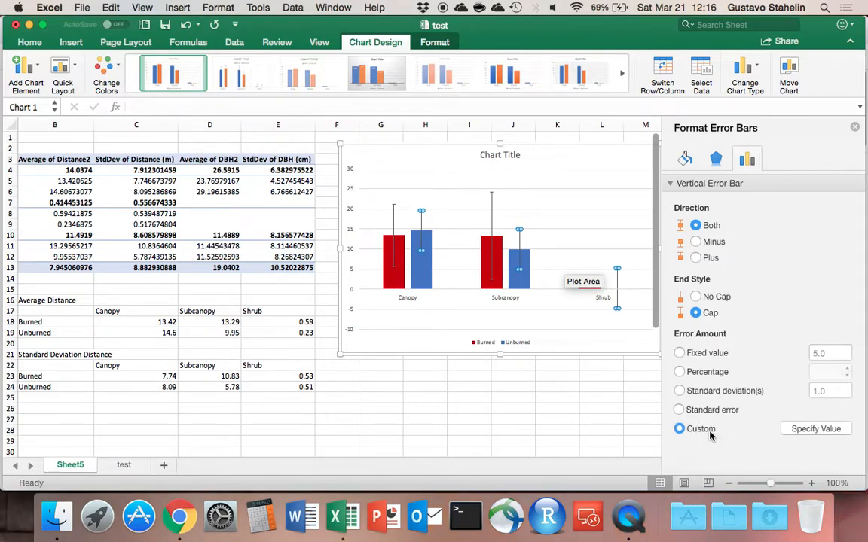
pyautogui.click(815, 429)
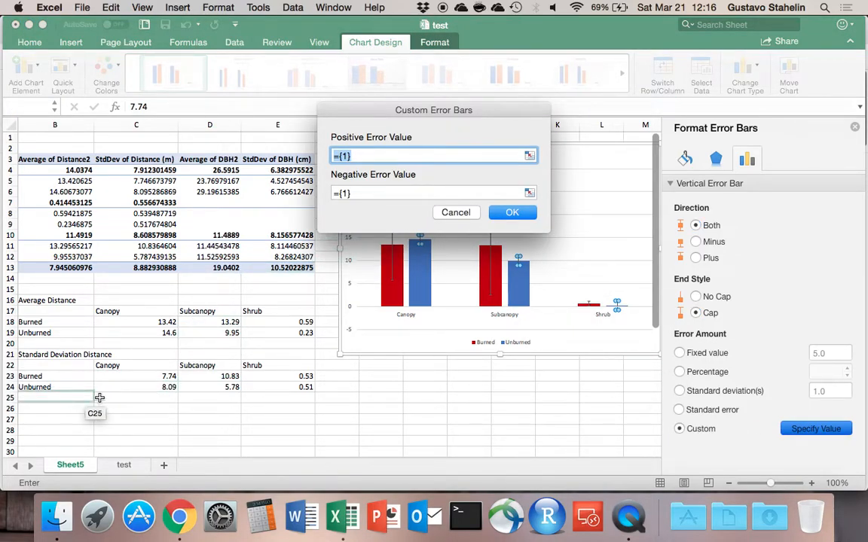
pyautogui.click(135, 388)
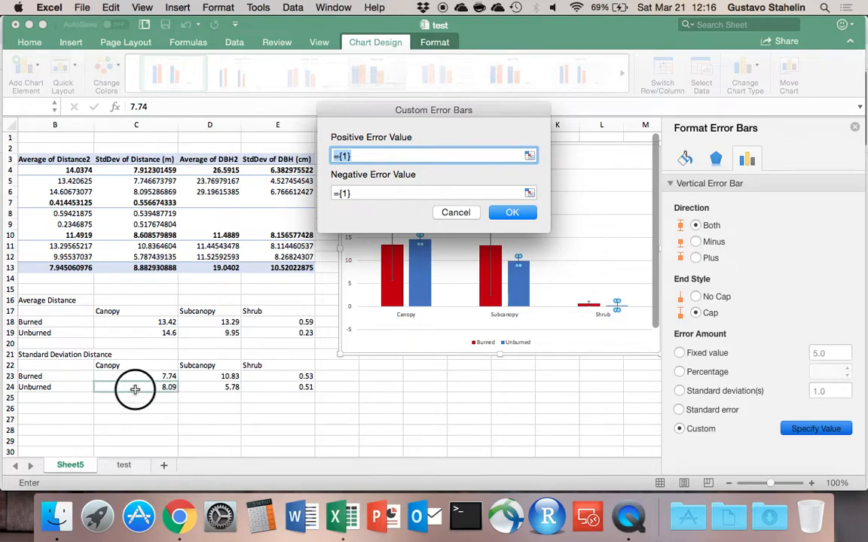
pyautogui.write(',')
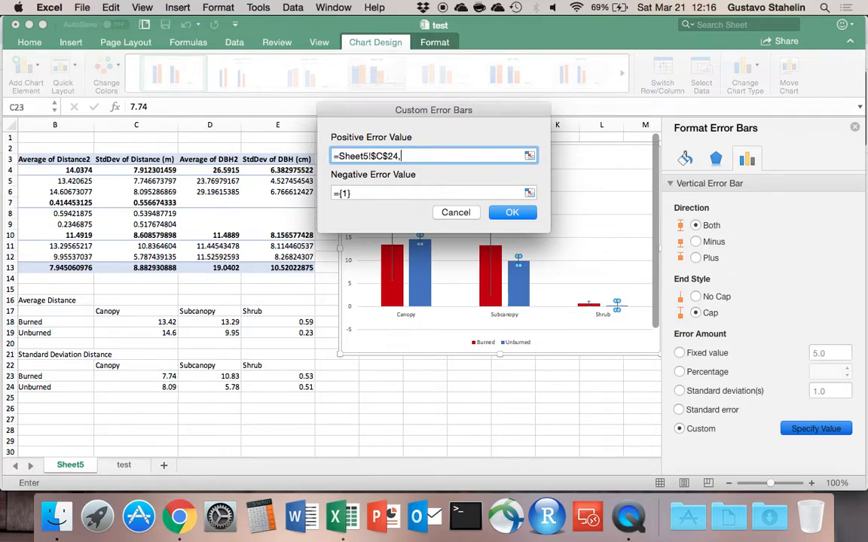
pyautogui.click(194, 387)
pyautogui.write(',')
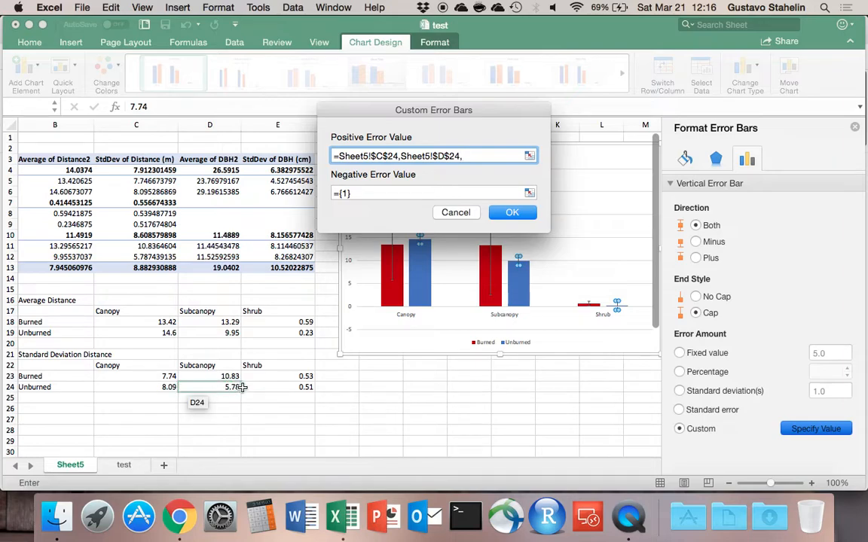
pyautogui.click(264, 388)
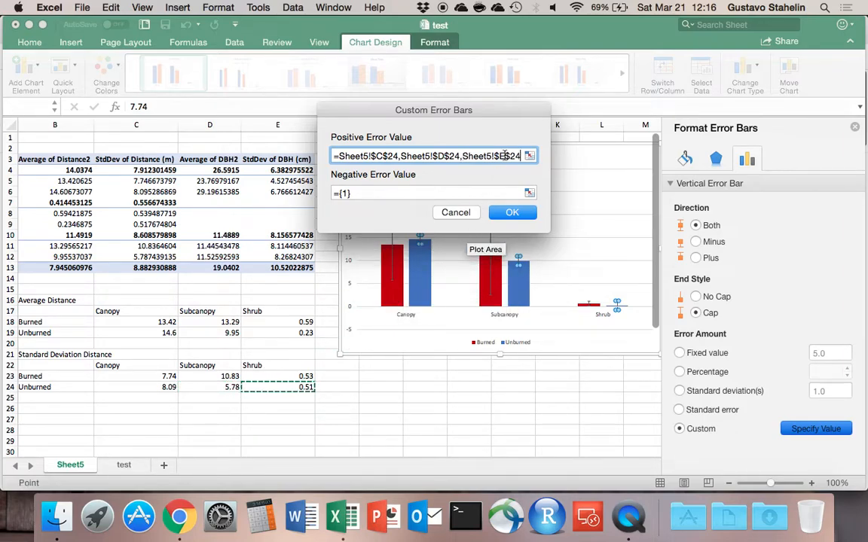
# Copy the Unburned positive error references C24, D24 and E24 into the negative error value, apply the custom error bars, and close the formatting pane
pyautogui.tripleClick(503, 155)
pyautogui.press('super+c')
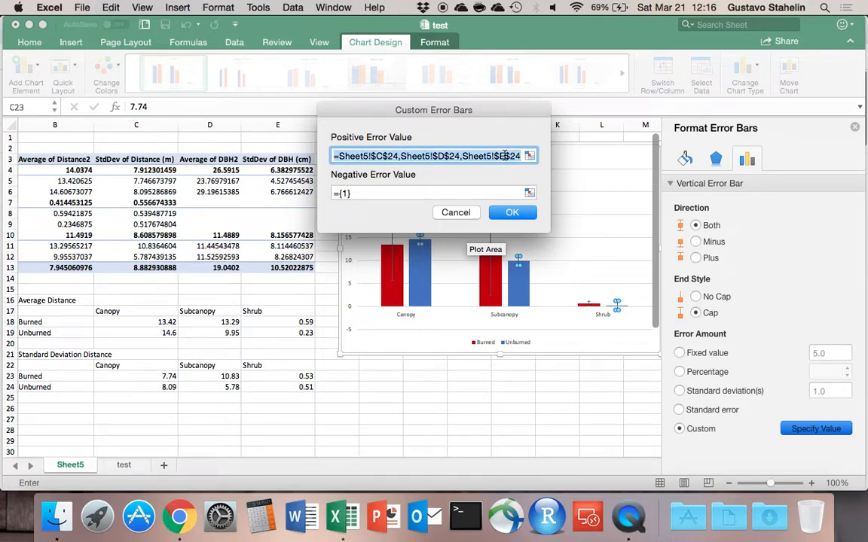
pyautogui.click(440, 194)
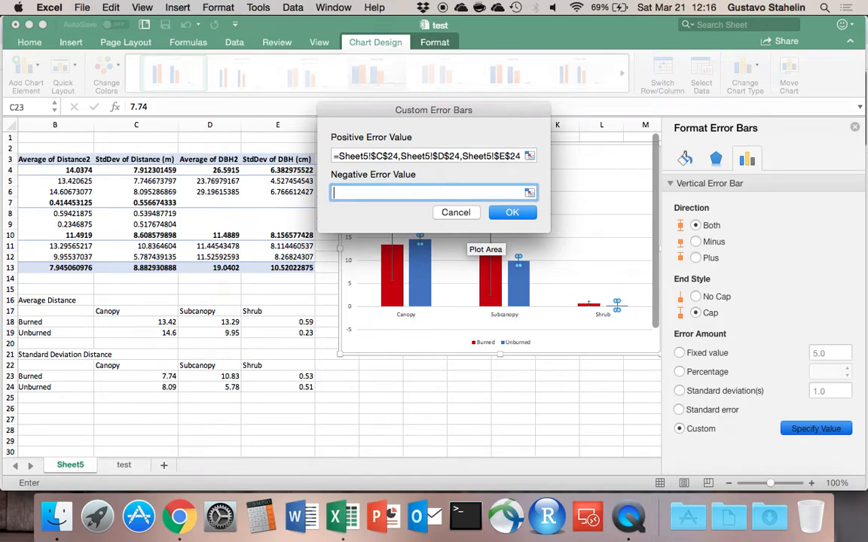
pyautogui.press('super+v')
pyautogui.click(510, 213)
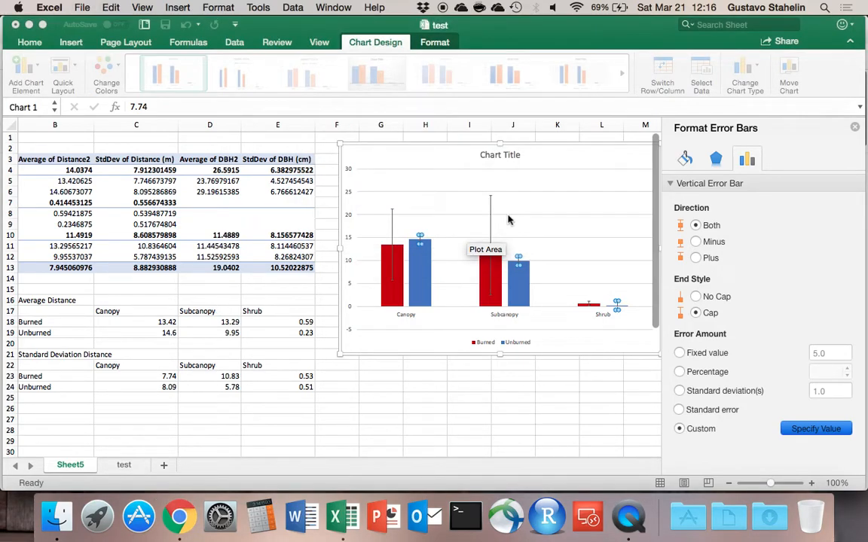
pyautogui.click(399, 377)
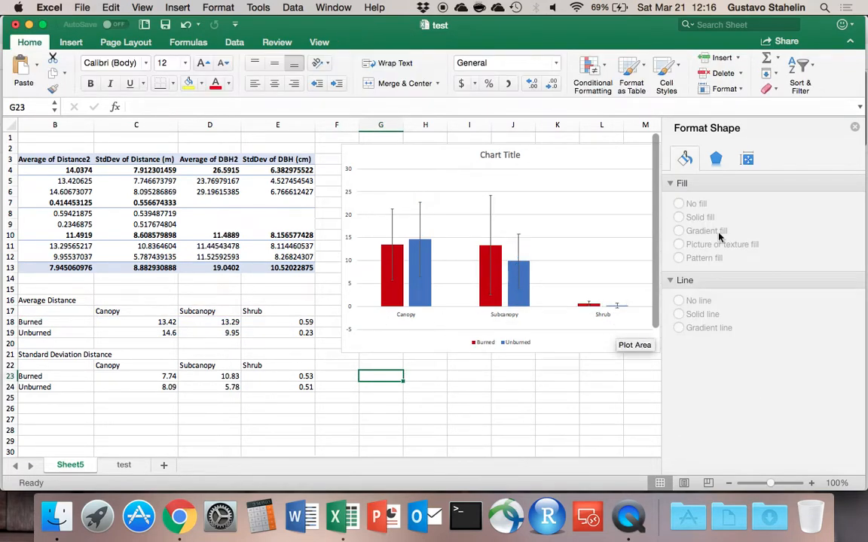
pyautogui.click(854, 127)
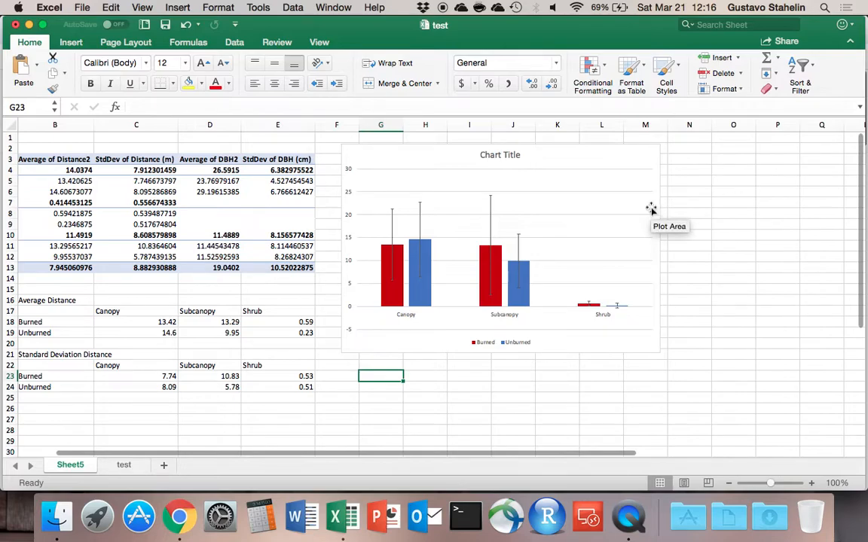
# Replace the placeholder chart title with "Distance"
pyautogui.click(606, 155)
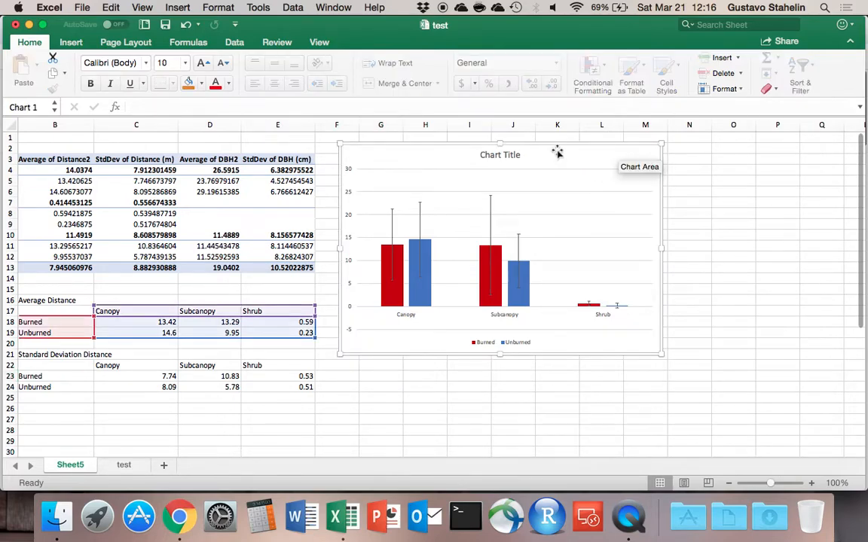
pyautogui.click(511, 154)
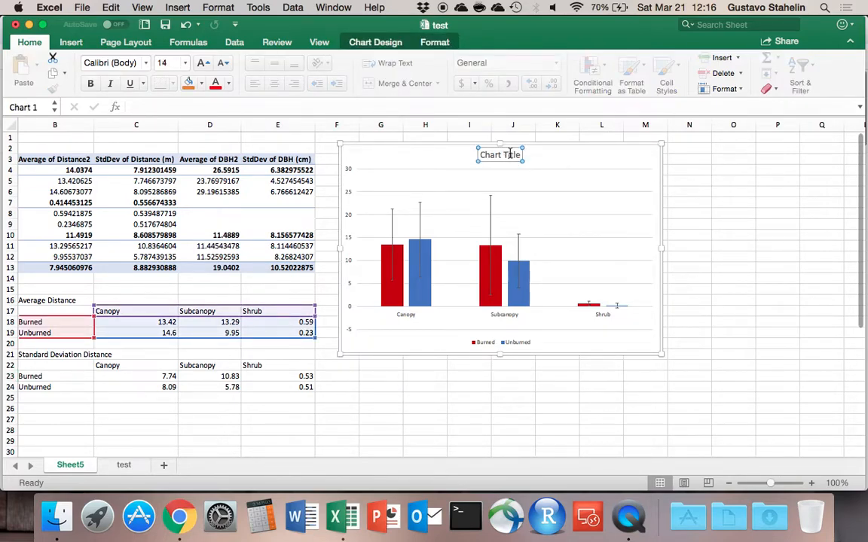
pyautogui.tripleClick(511, 155)
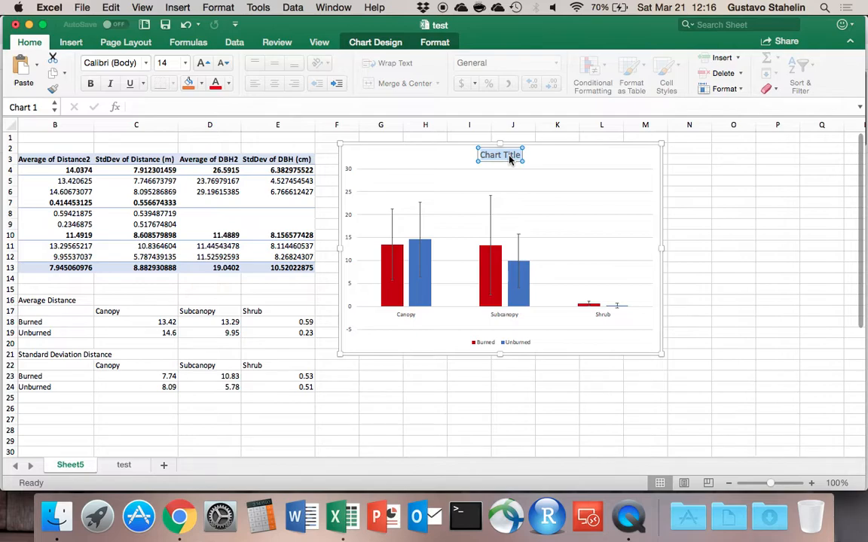
pyautogui.press('BackSpace')
pyautogui.write('Distance')
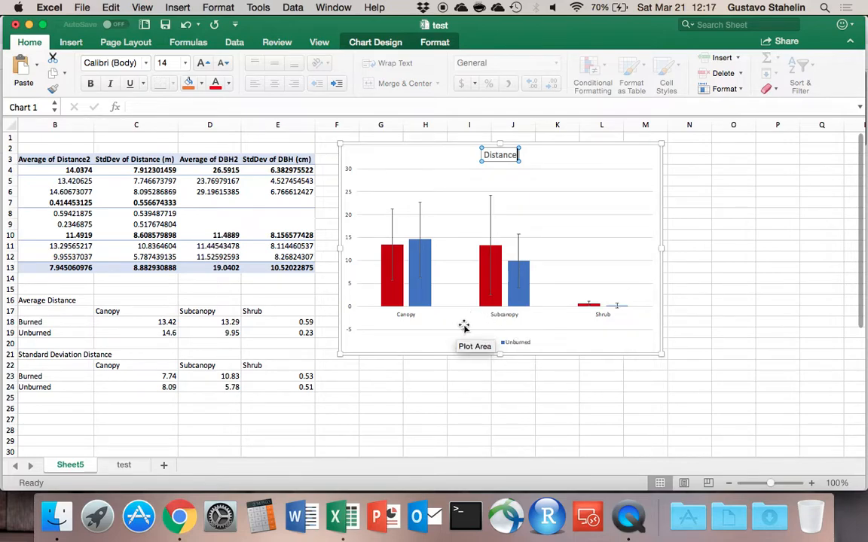
pyautogui.click(450, 344)
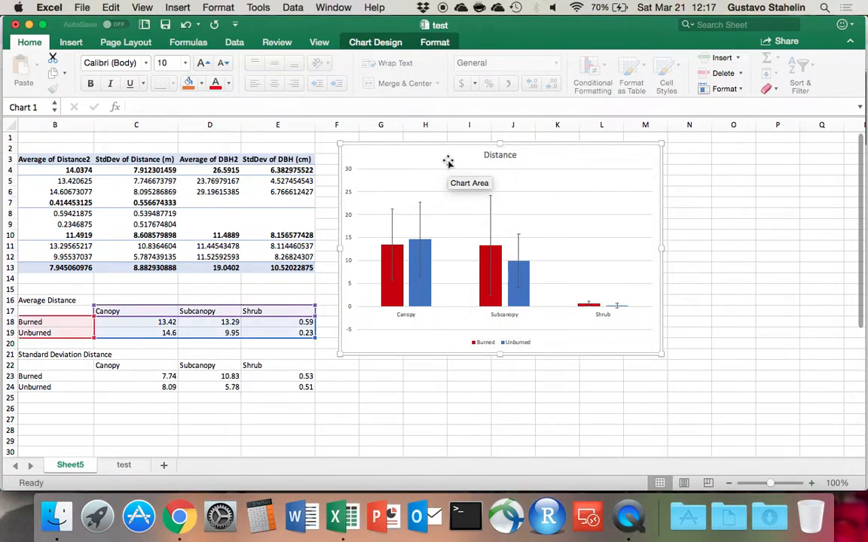
# Add a primary horizontal axis title to the chart and name it "Plant category"
pyautogui.click(433, 44)
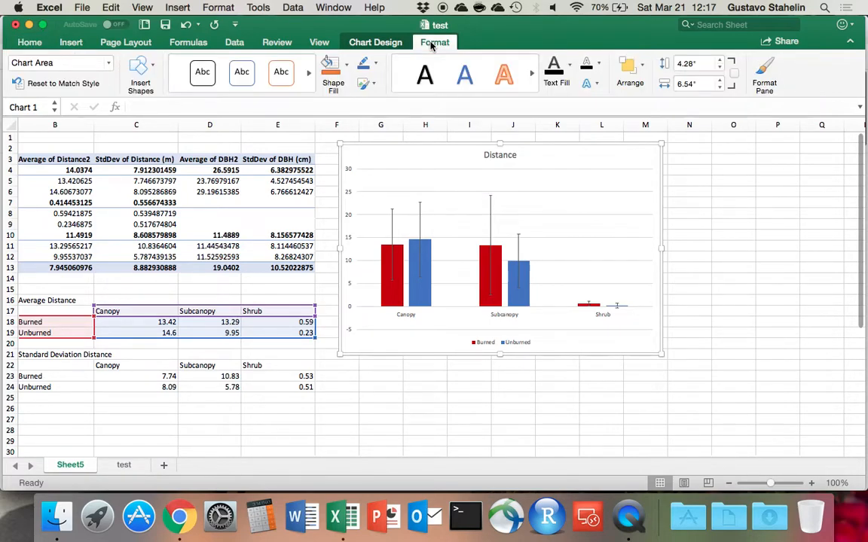
pyautogui.click(380, 42)
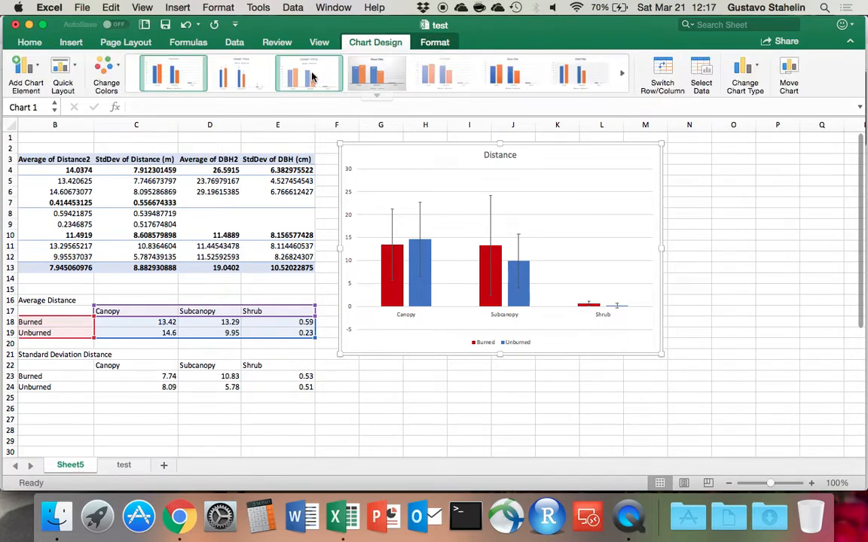
pyautogui.click(38, 73)
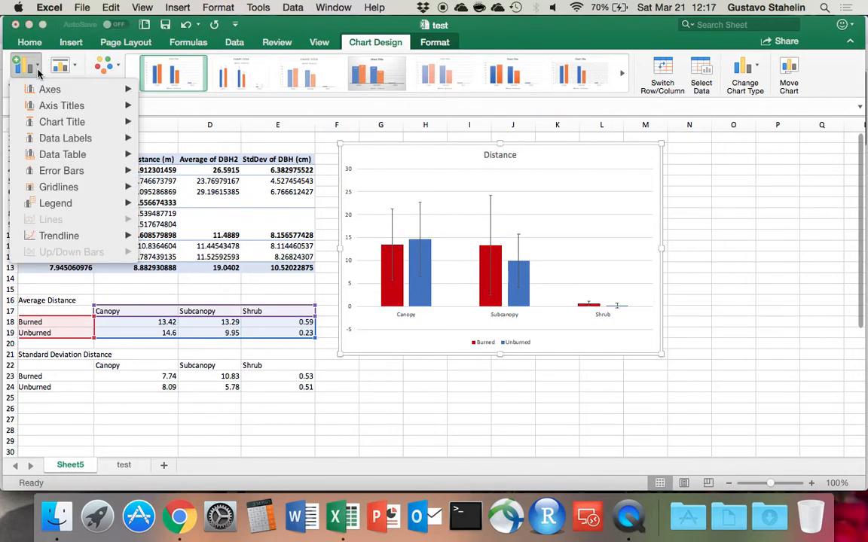
pyautogui.moveTo(47, 91)
pyautogui.moveTo(52, 108)
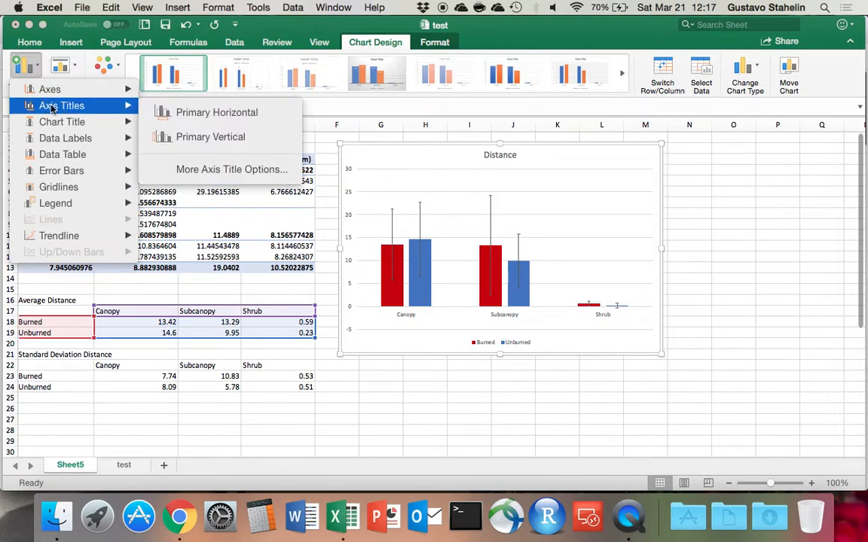
pyautogui.click(216, 122)
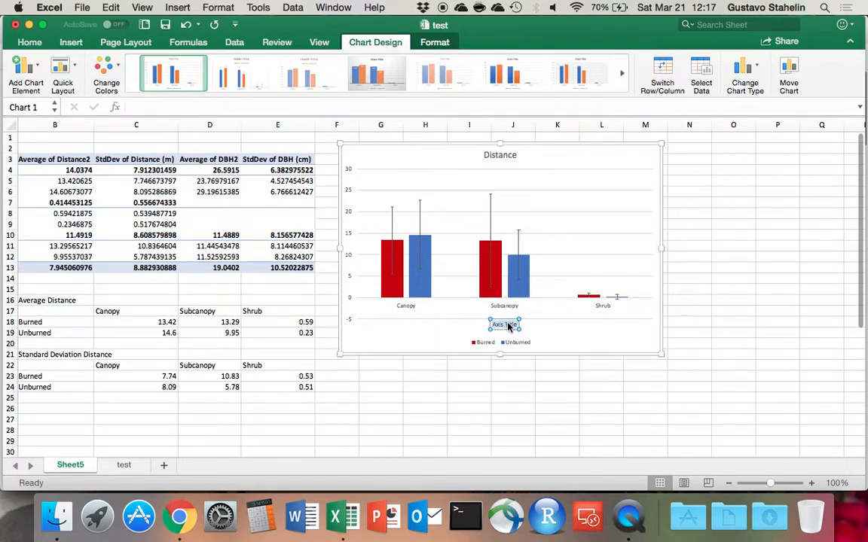
pyautogui.write('F')
pyautogui.write('lant category')
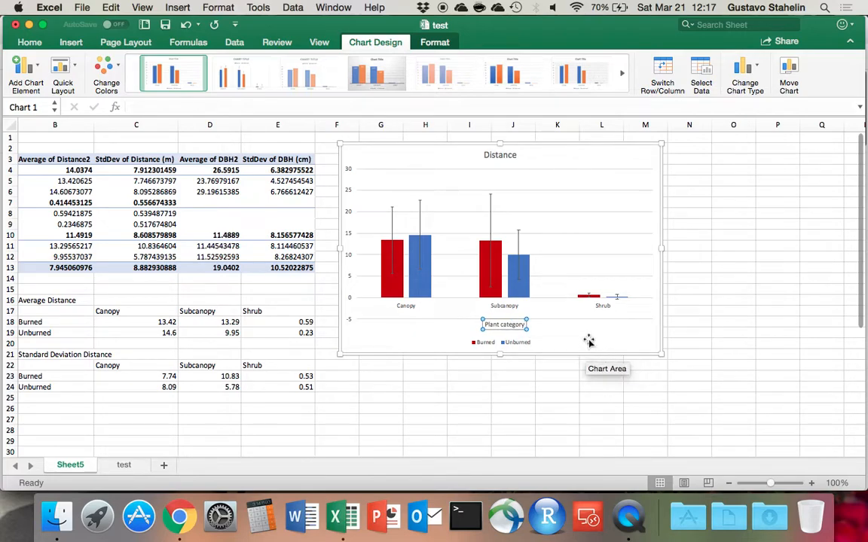
pyautogui.click(587, 341)
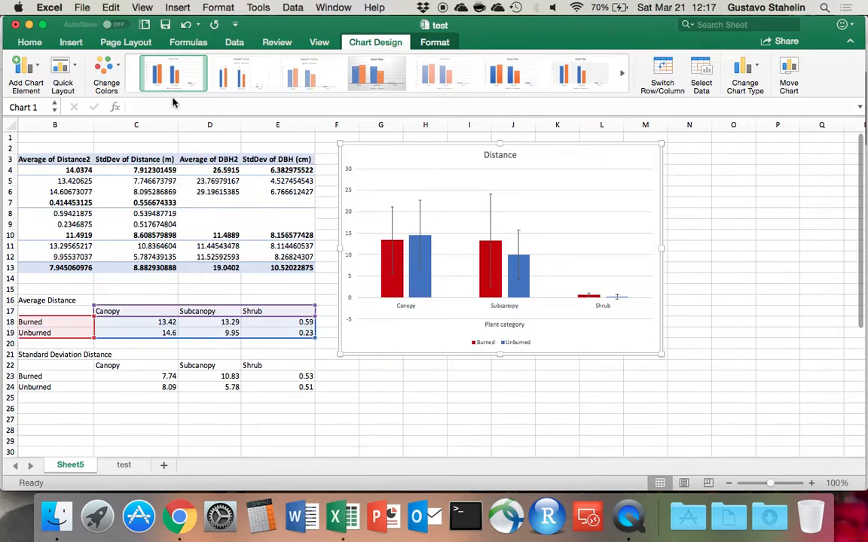
# Add a primary vertical axis title to the chart and name it "Distance (m)"
pyautogui.click(25, 68)
pyautogui.moveTo(67, 125)
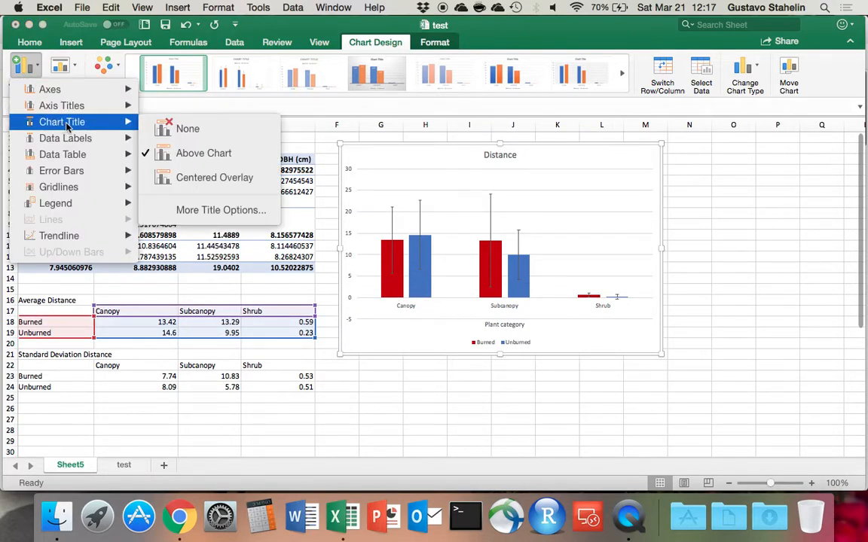
pyautogui.moveTo(106, 106)
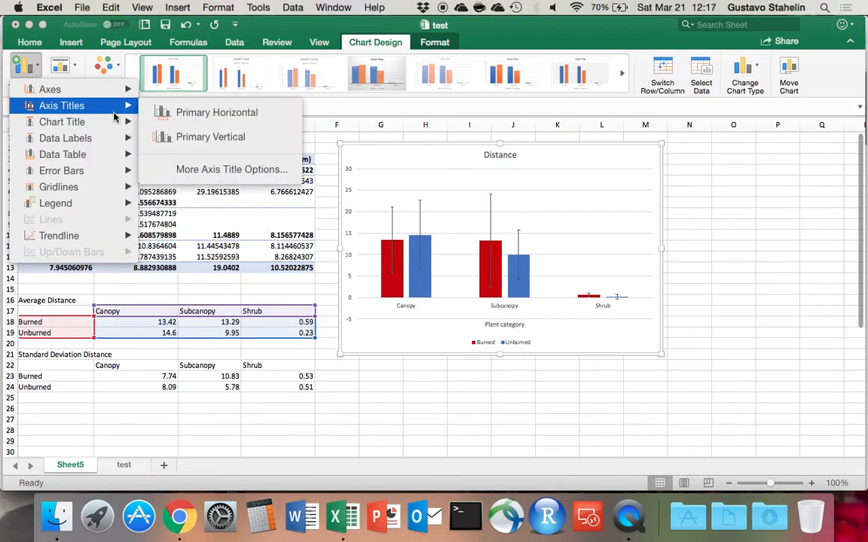
pyautogui.click(185, 143)
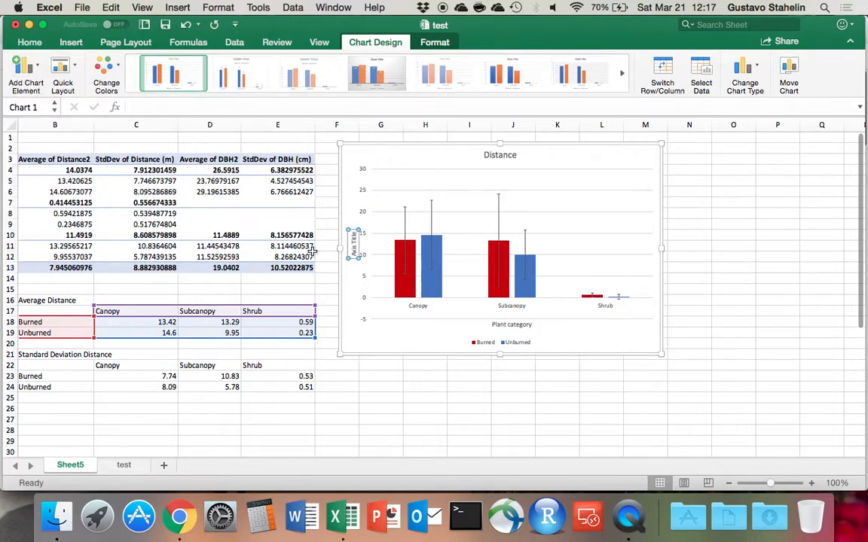
pyautogui.doubleClick(355, 250)
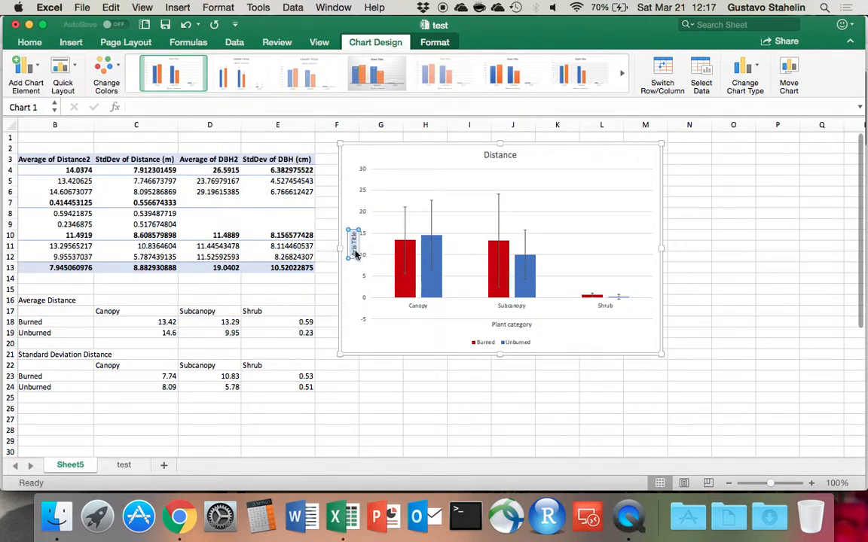
pyautogui.write('Distance (m)')
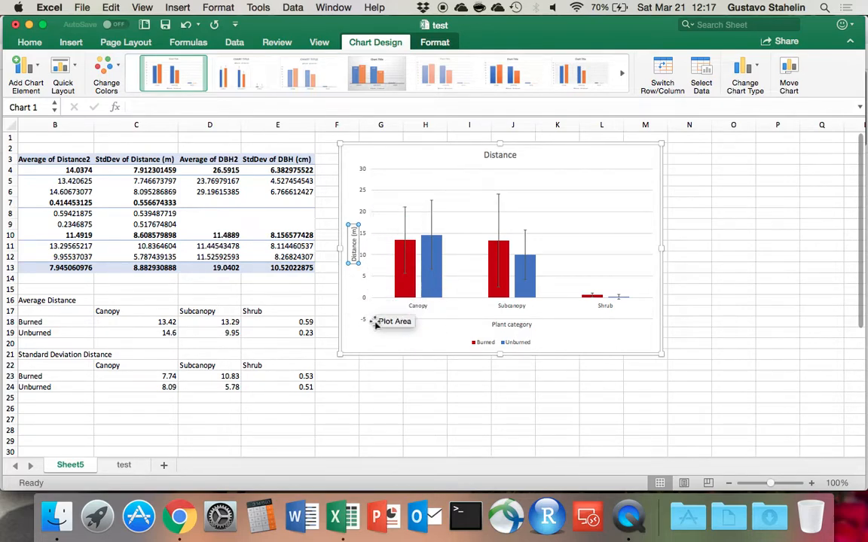
pyautogui.click(355, 294)
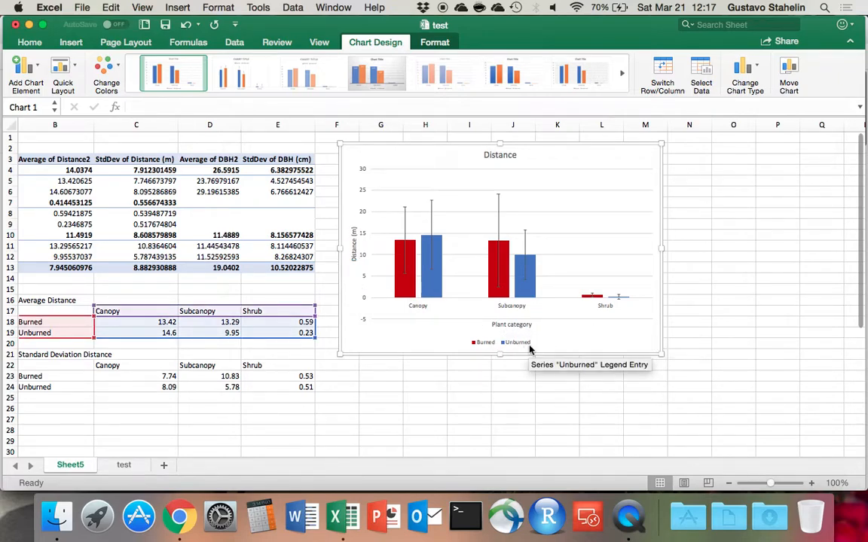
# Increase the font size of the "Plant category" horizontal axis title to 14
pyautogui.click(498, 325)
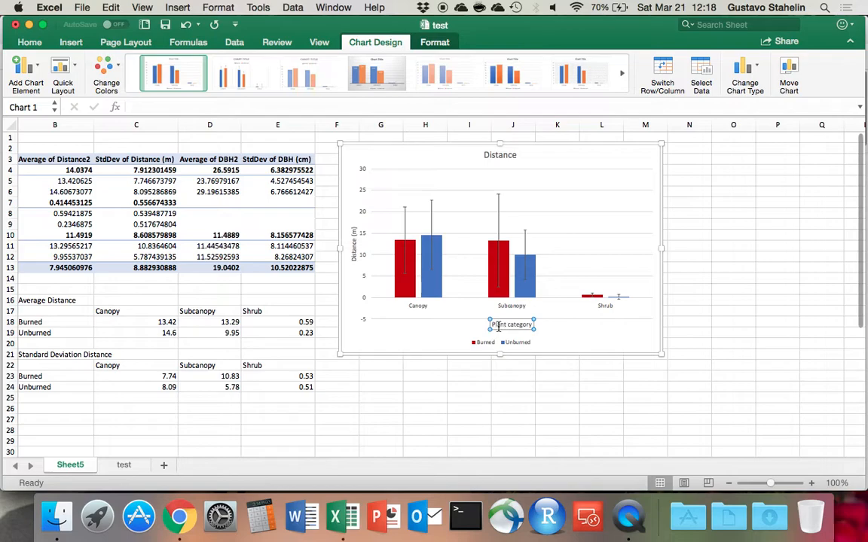
pyautogui.click(32, 43)
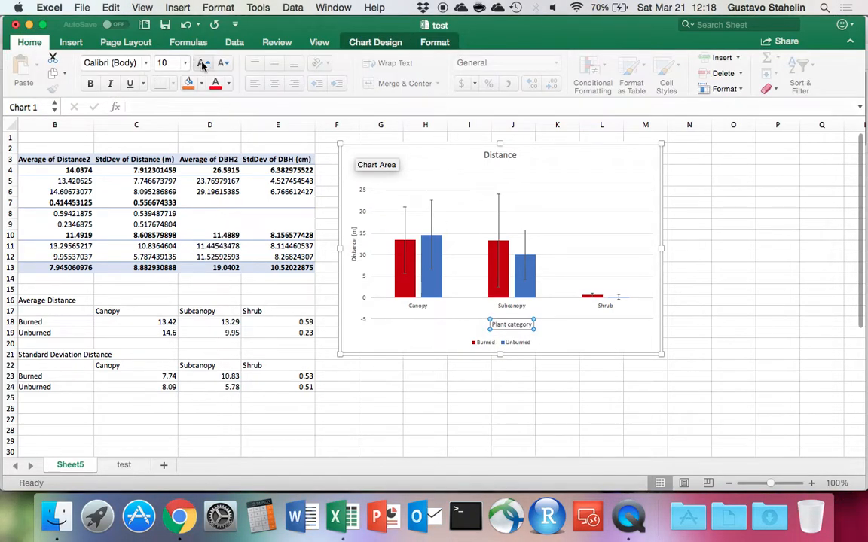
pyautogui.click(202, 63)
pyautogui.click(201, 63)
pyautogui.click(202, 63)
pyautogui.click(201, 63)
# Increase the font size of the "Distance (m)" vertical axis title to 14
pyautogui.click(355, 237)
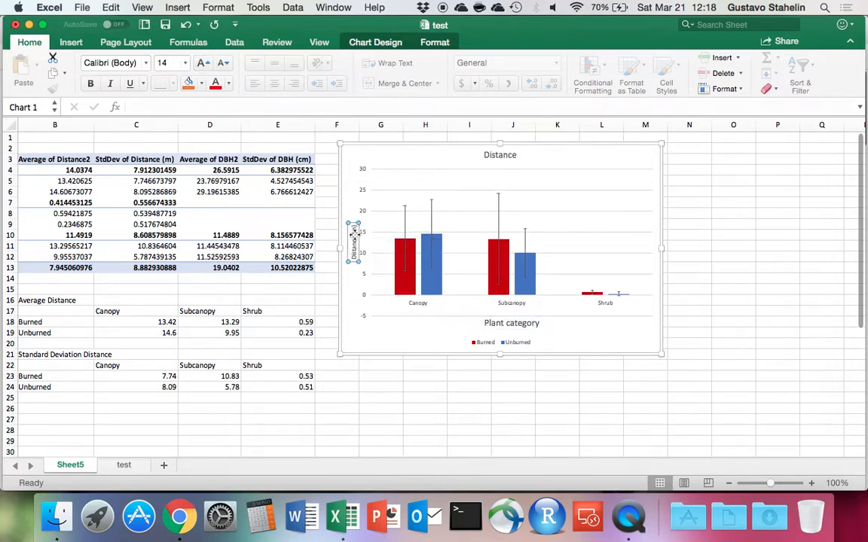
pyautogui.click(202, 65)
pyautogui.click(201, 63)
pyautogui.click(202, 63)
pyautogui.click(202, 64)
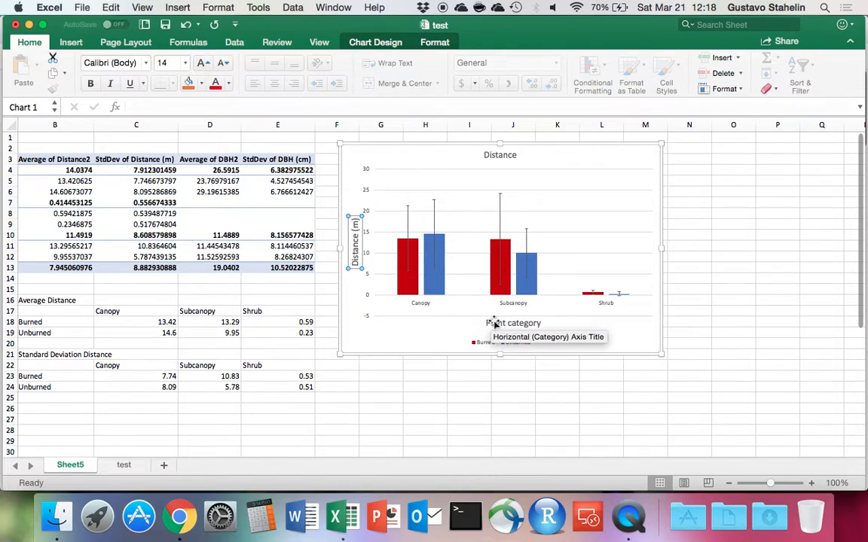
# Increase the font size of the Canopy, Subcanopy and Shrub category labels to 11
pyautogui.click(419, 305)
pyautogui.click(202, 65)
pyautogui.click(202, 65)
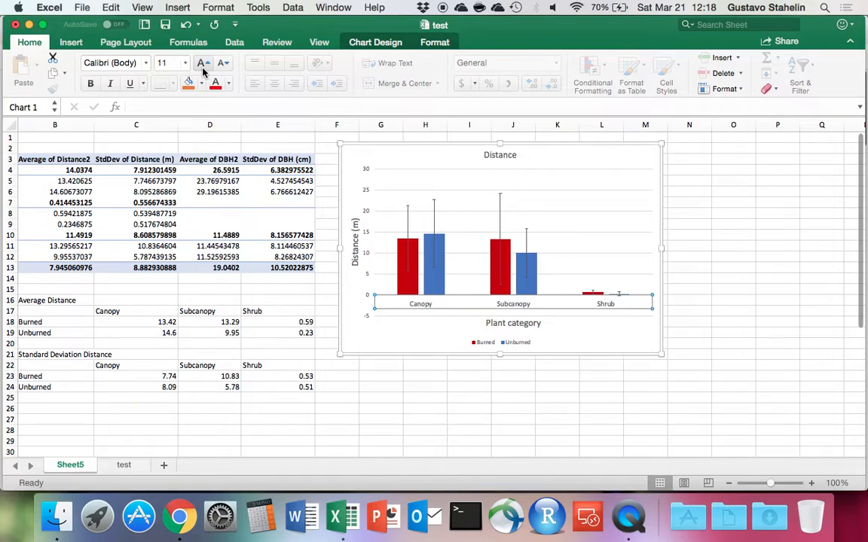
# Move the chart legend into the empty part of the plot area above the Shrub columns, and select the horizontal gridlines
pyautogui.click(468, 343)
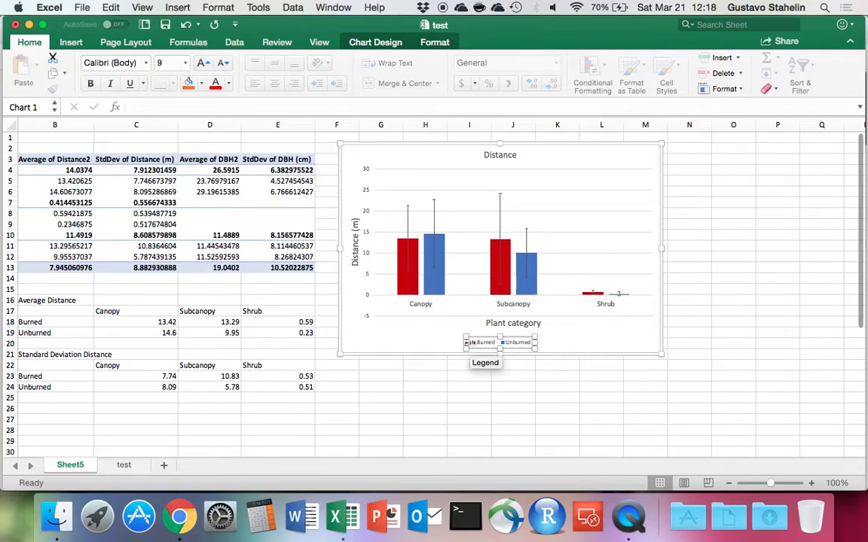
pyautogui.moveTo(497, 336); pyautogui.dragTo(612, 187)
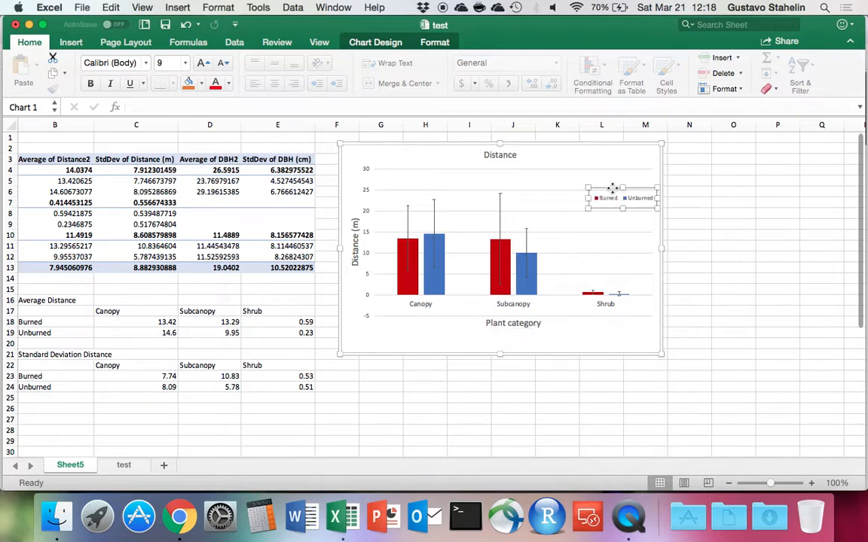
pyautogui.click(550, 186)
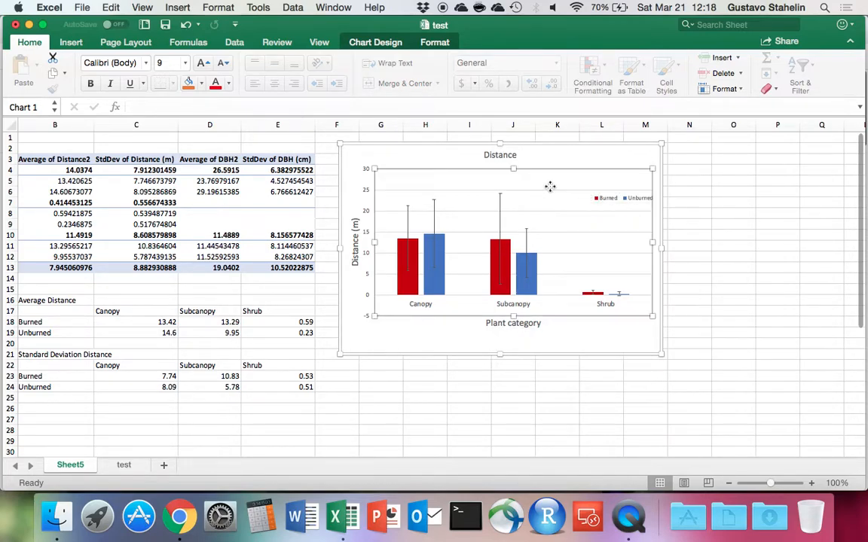
pyautogui.click(494, 168)
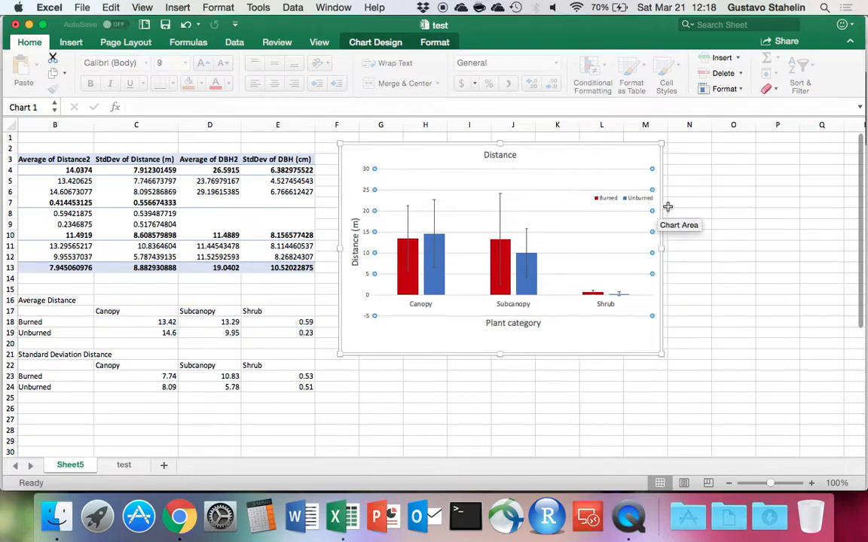